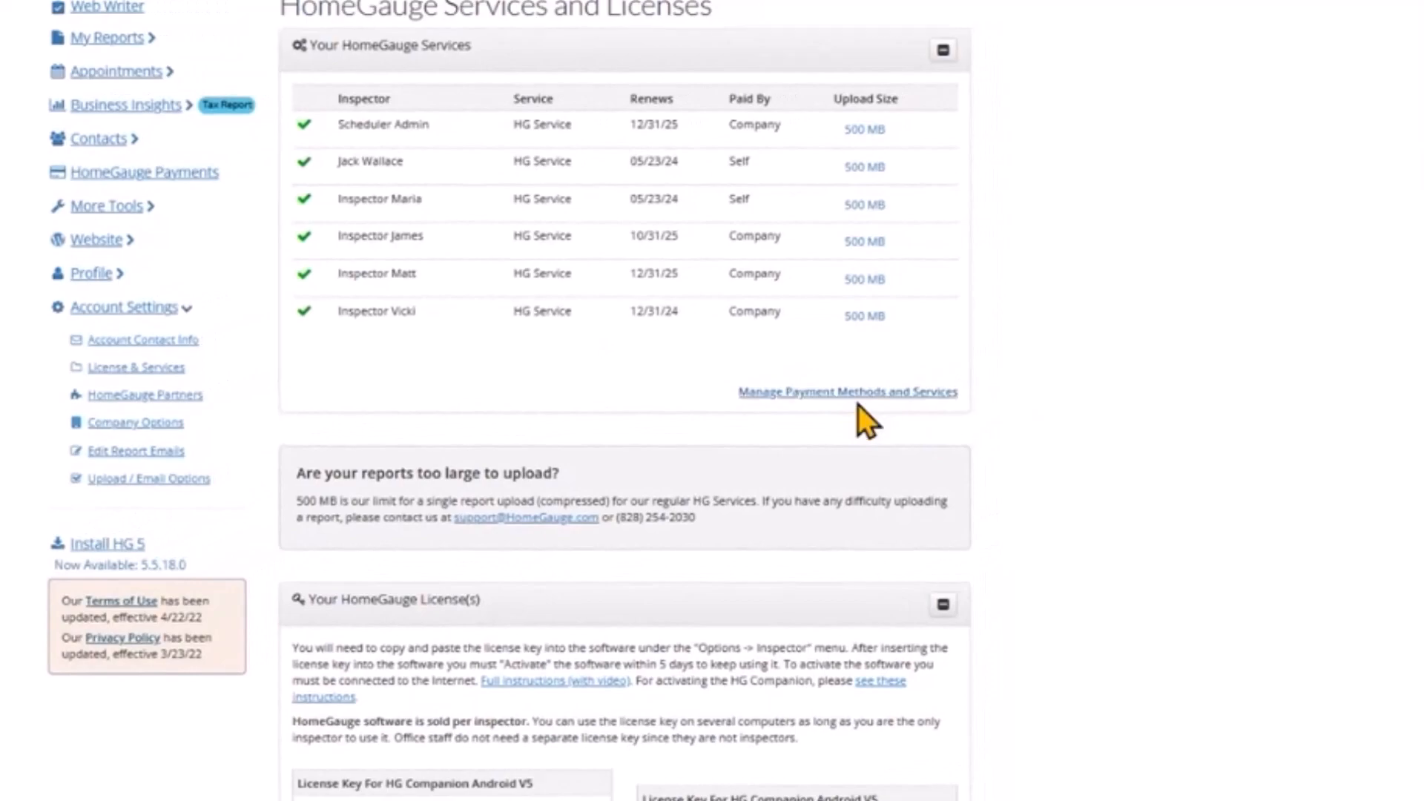
Open the billing history in the payment methods and services area, review the invoices and leave the list
left_click(858, 397)
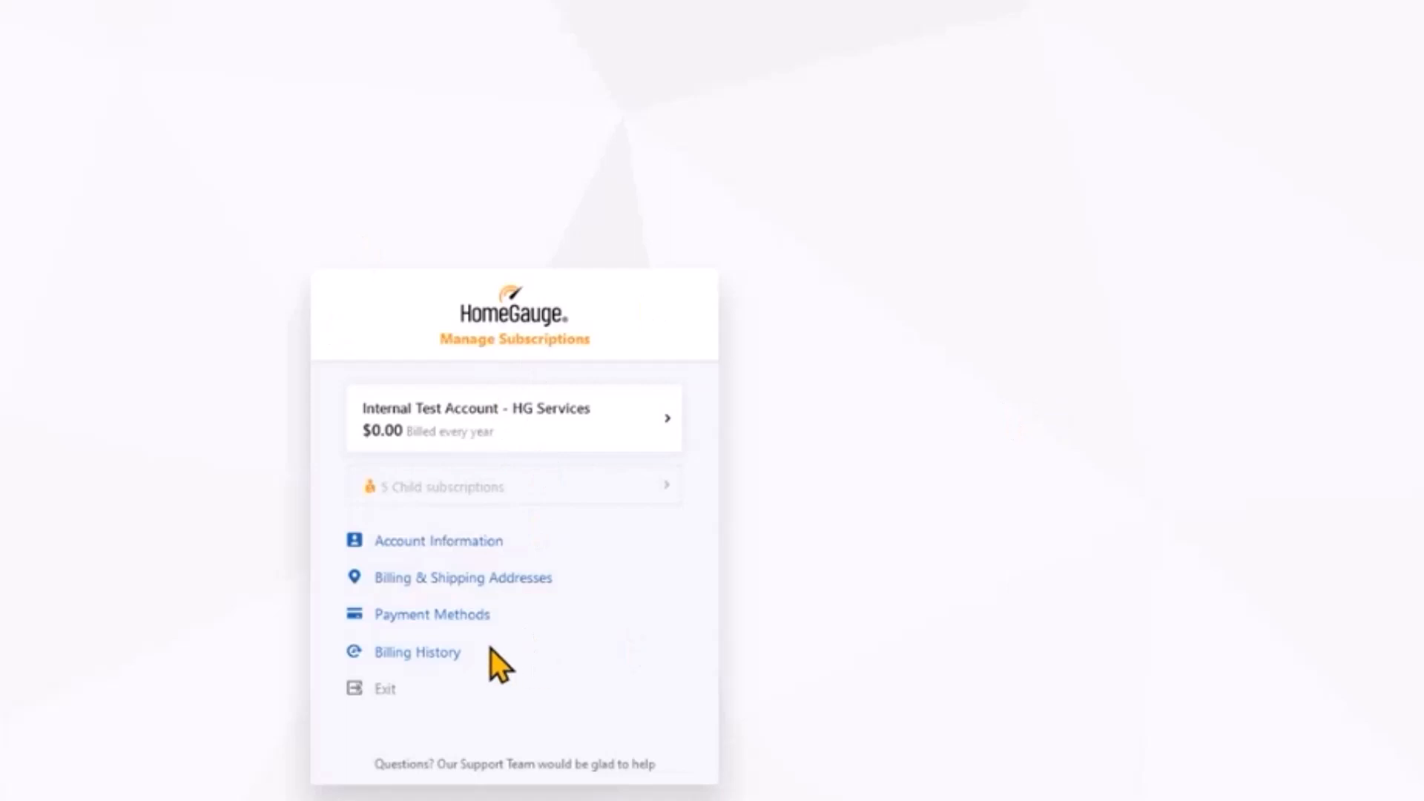
left_click(404, 655)
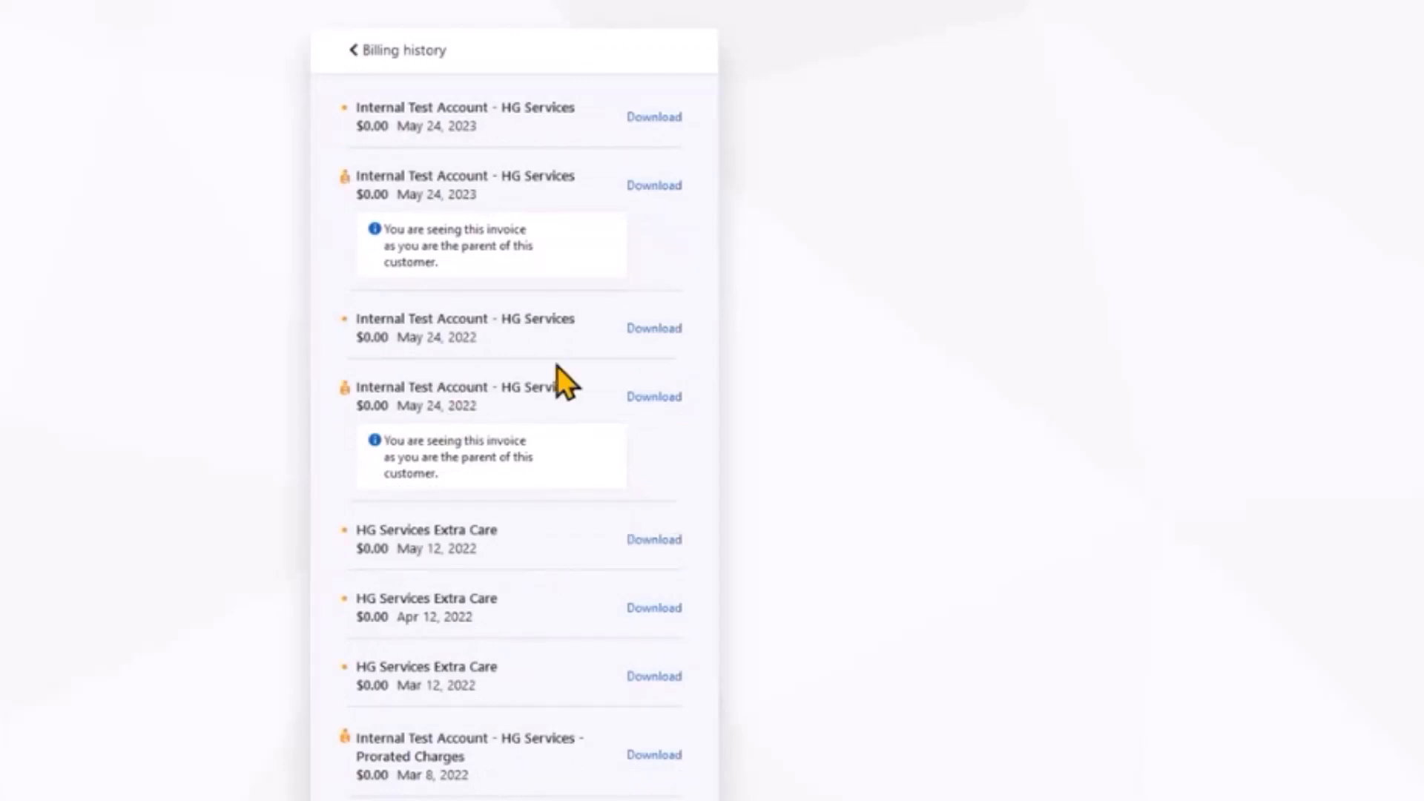
left_click(396, 72)
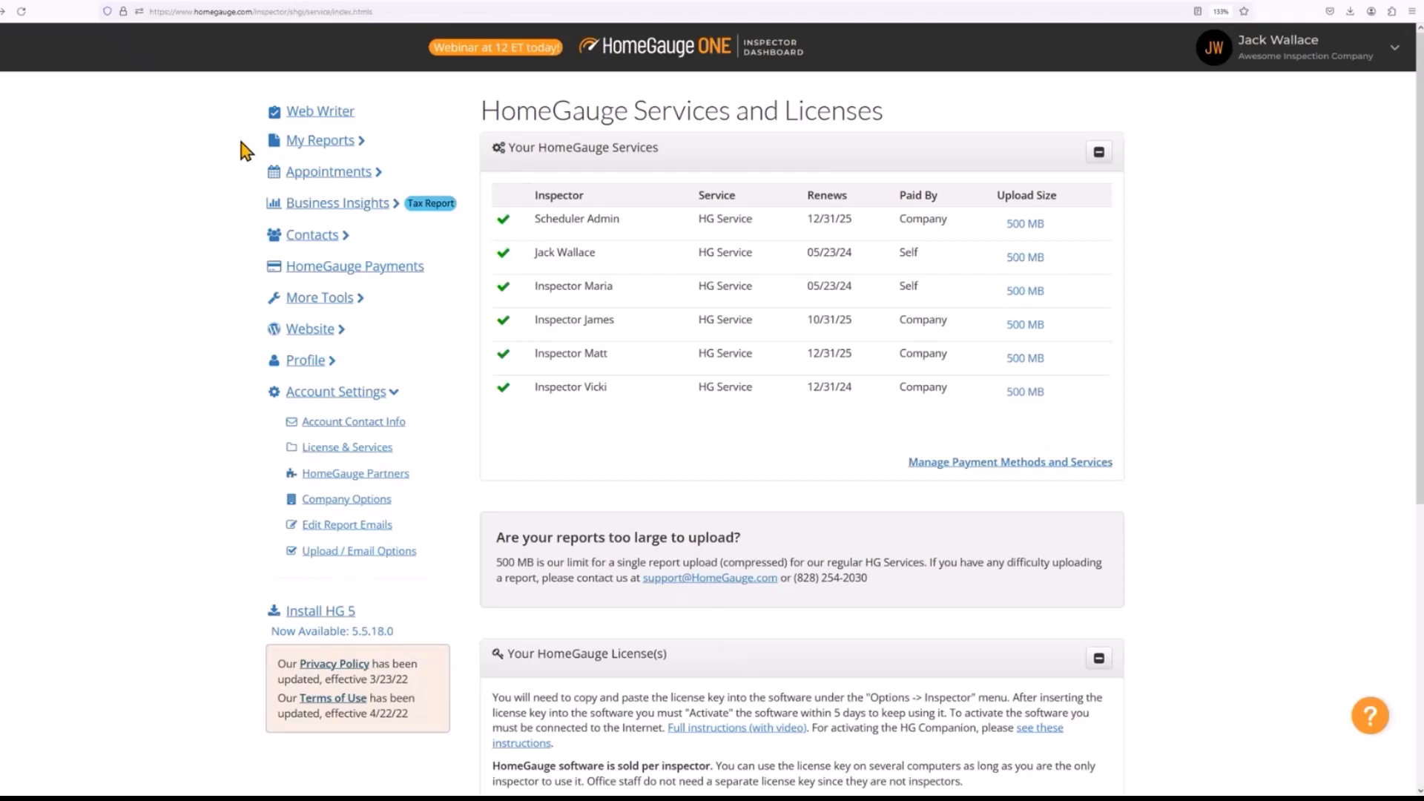
Open the list of all reports
left_click(326, 141)
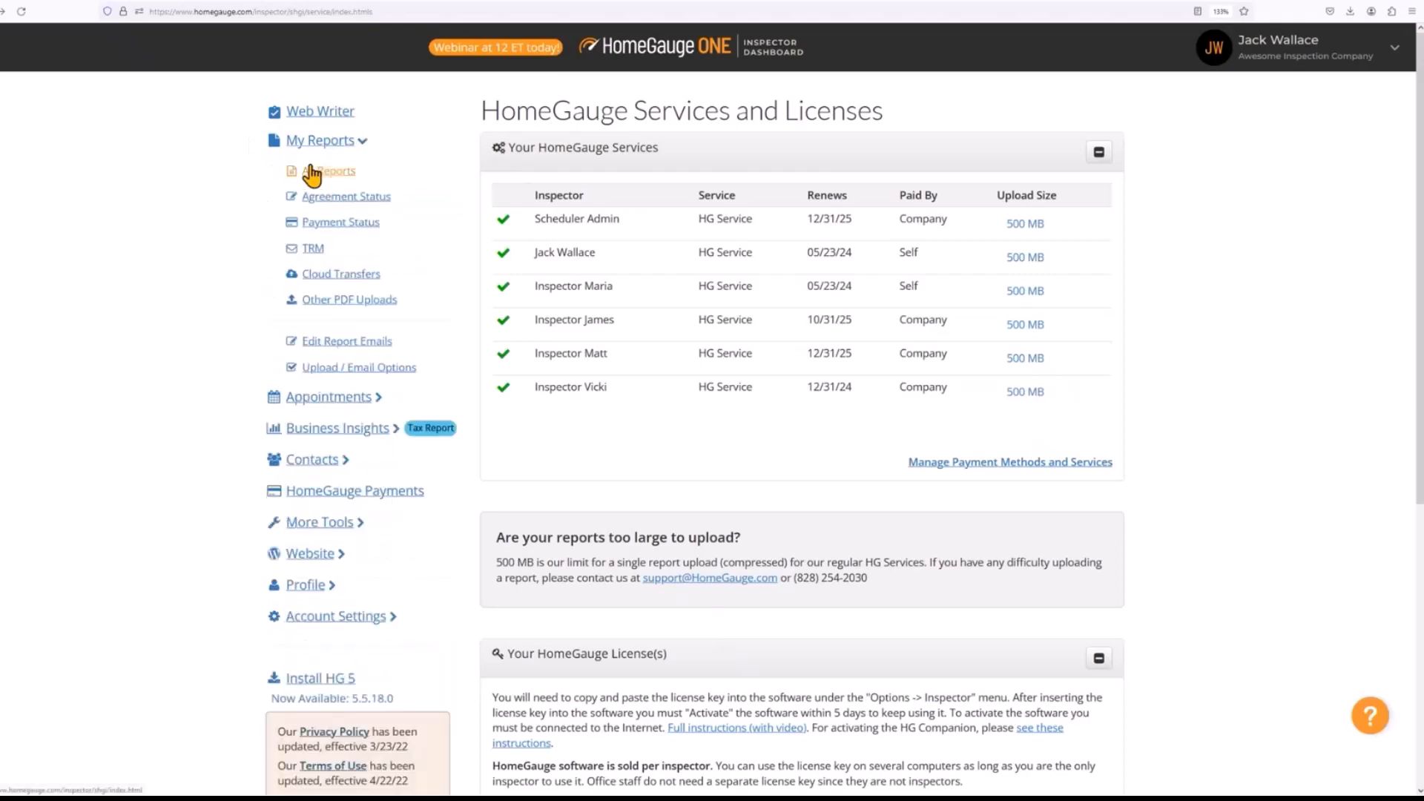
left_click(277, 175)
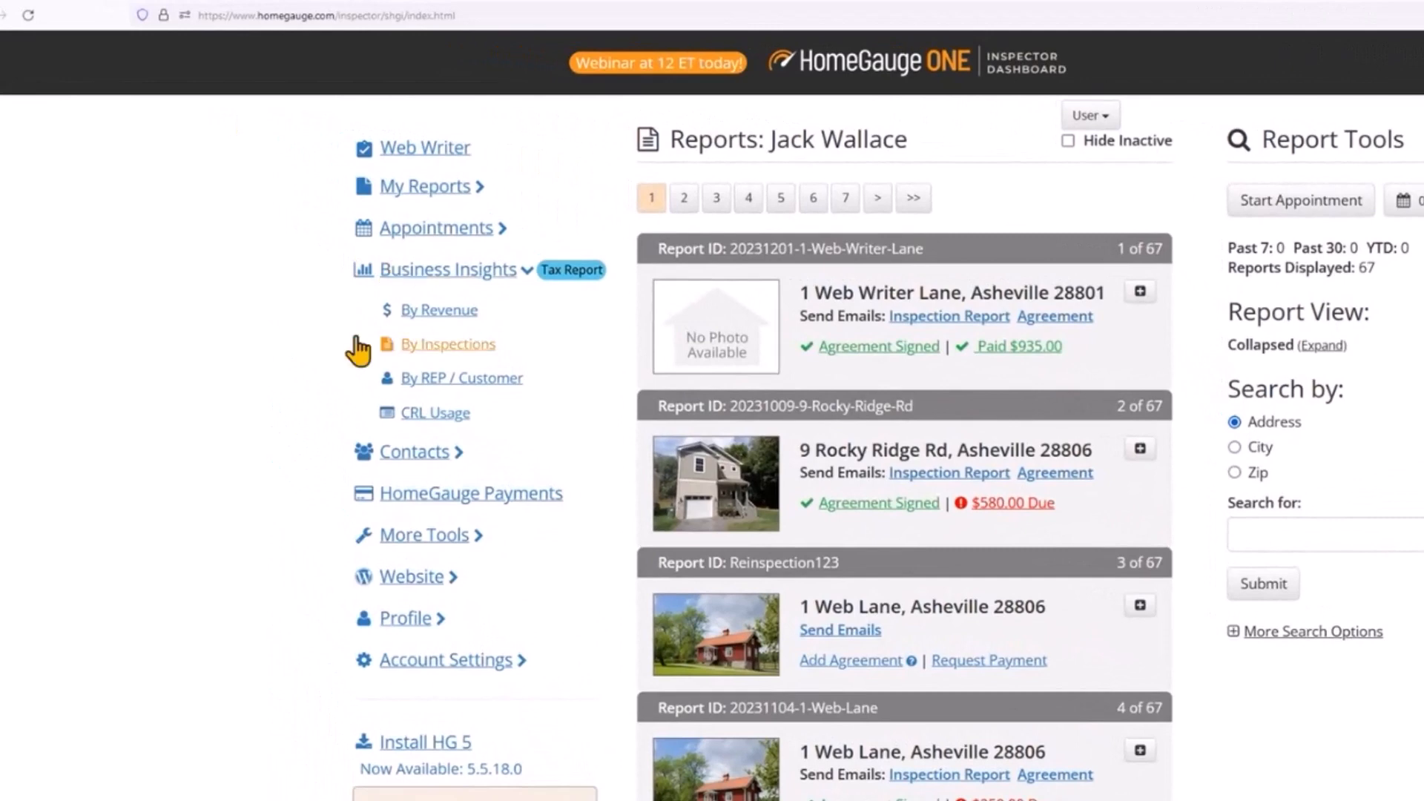
Generate the Appointments per Month by Inspector insight for all inspectors, with the date range set to Last Year (01/01/2023 - 12/31/2023)
left_click(466, 350)
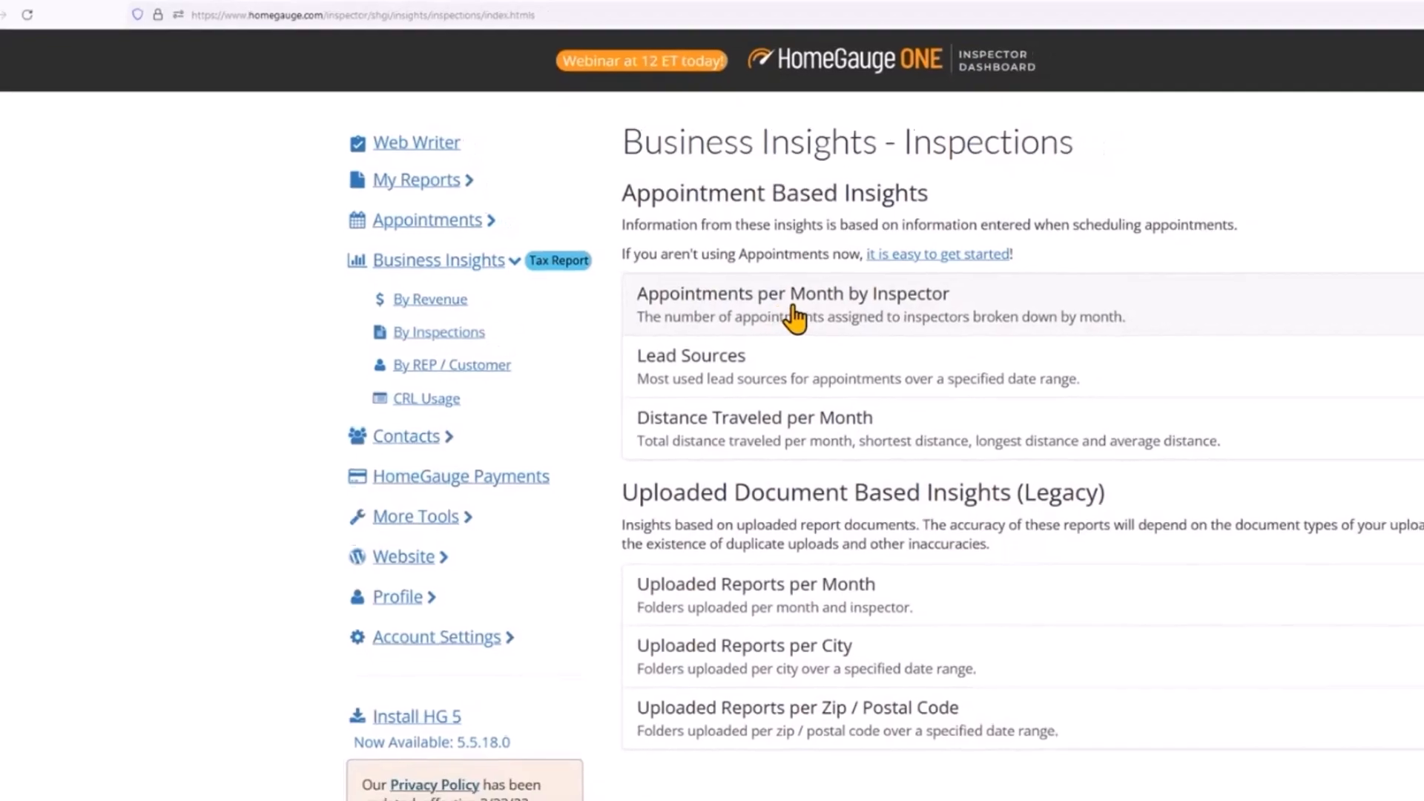
left_click(794, 319)
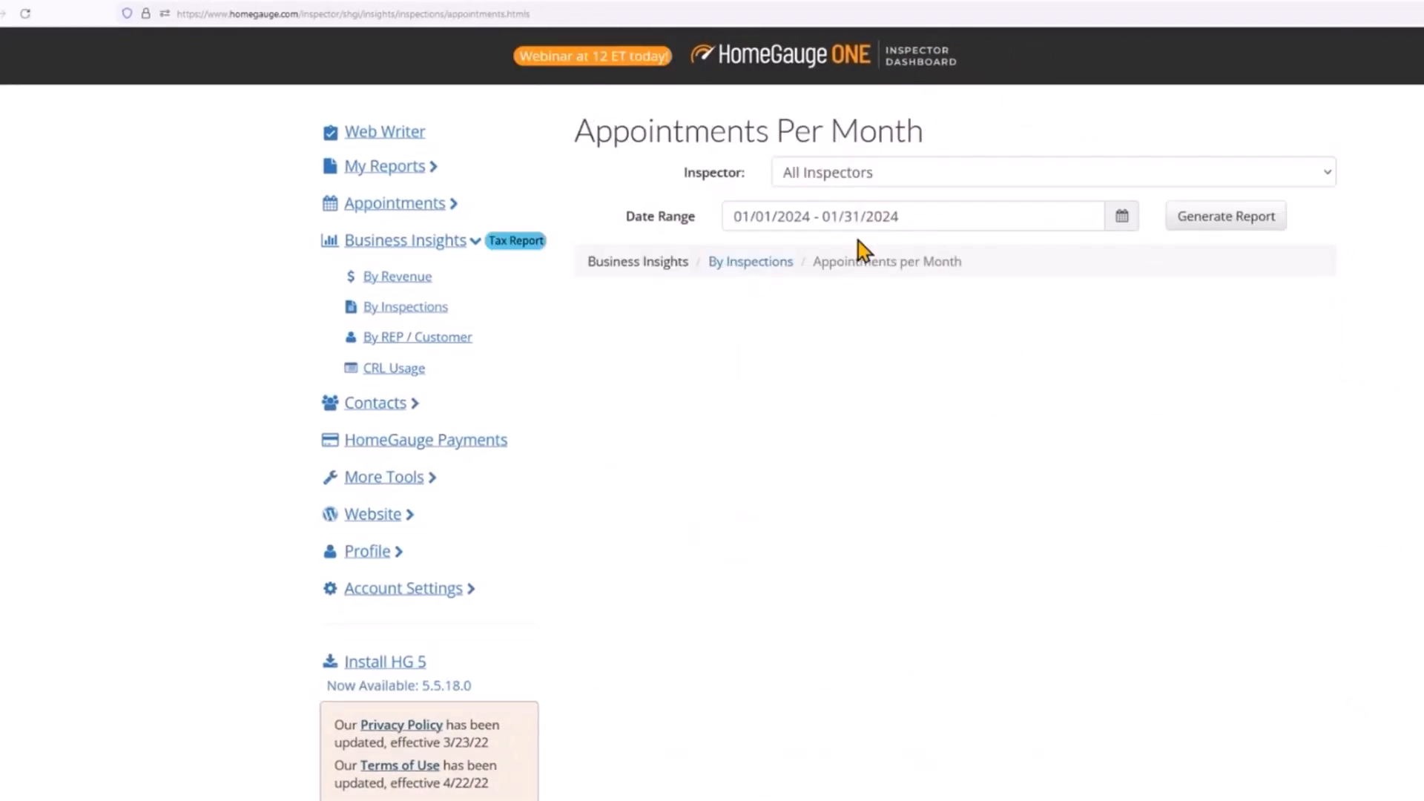
left_click(919, 216)
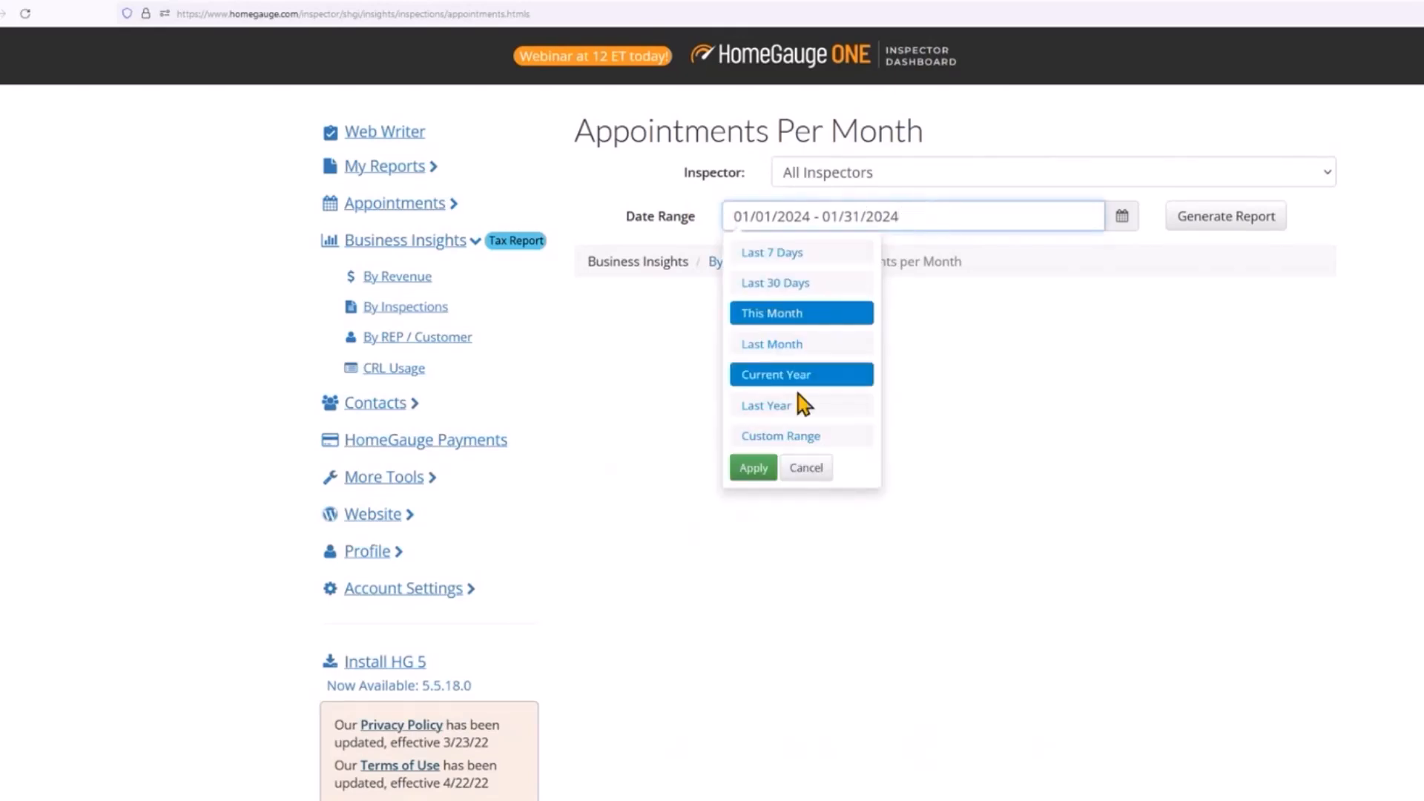
left_click(807, 406)
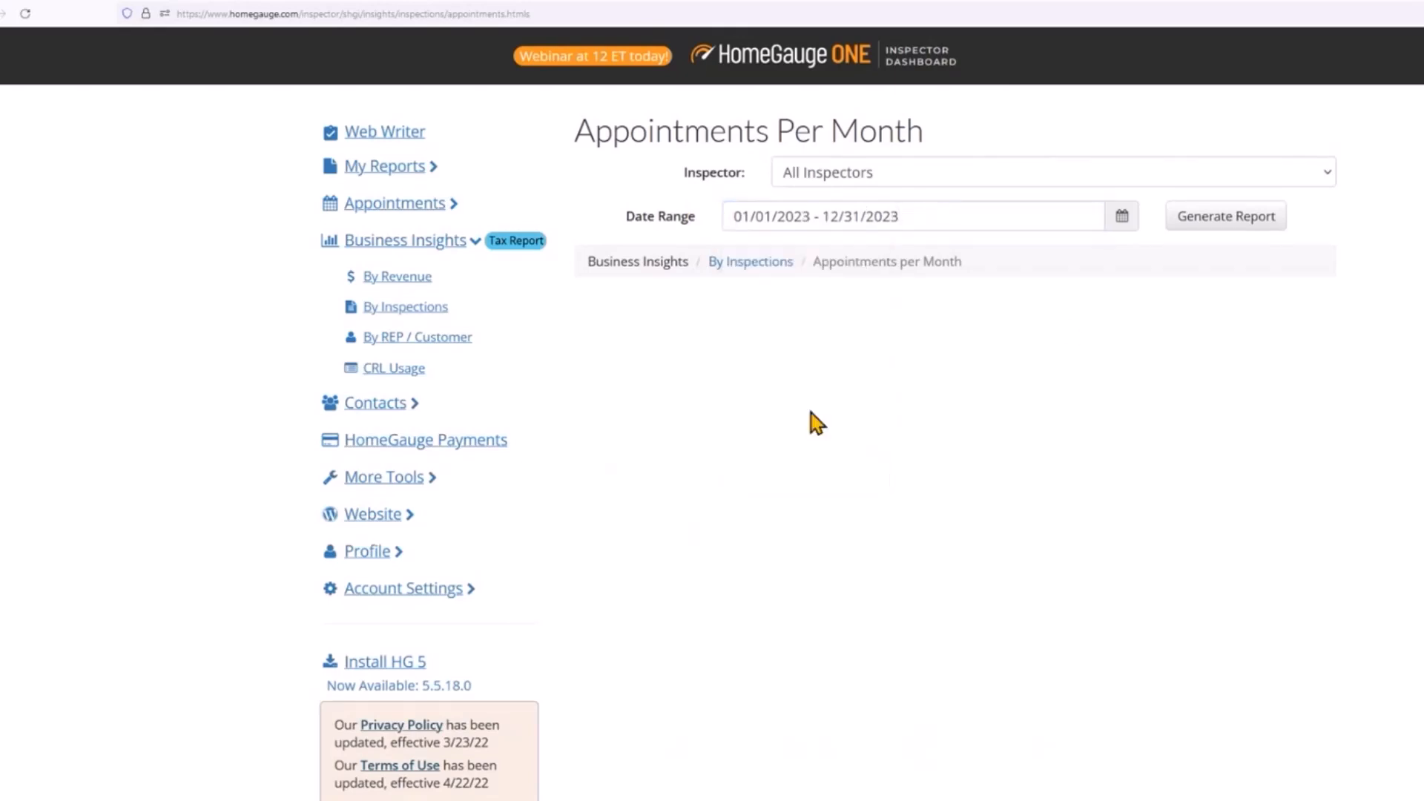
left_click(1215, 222)
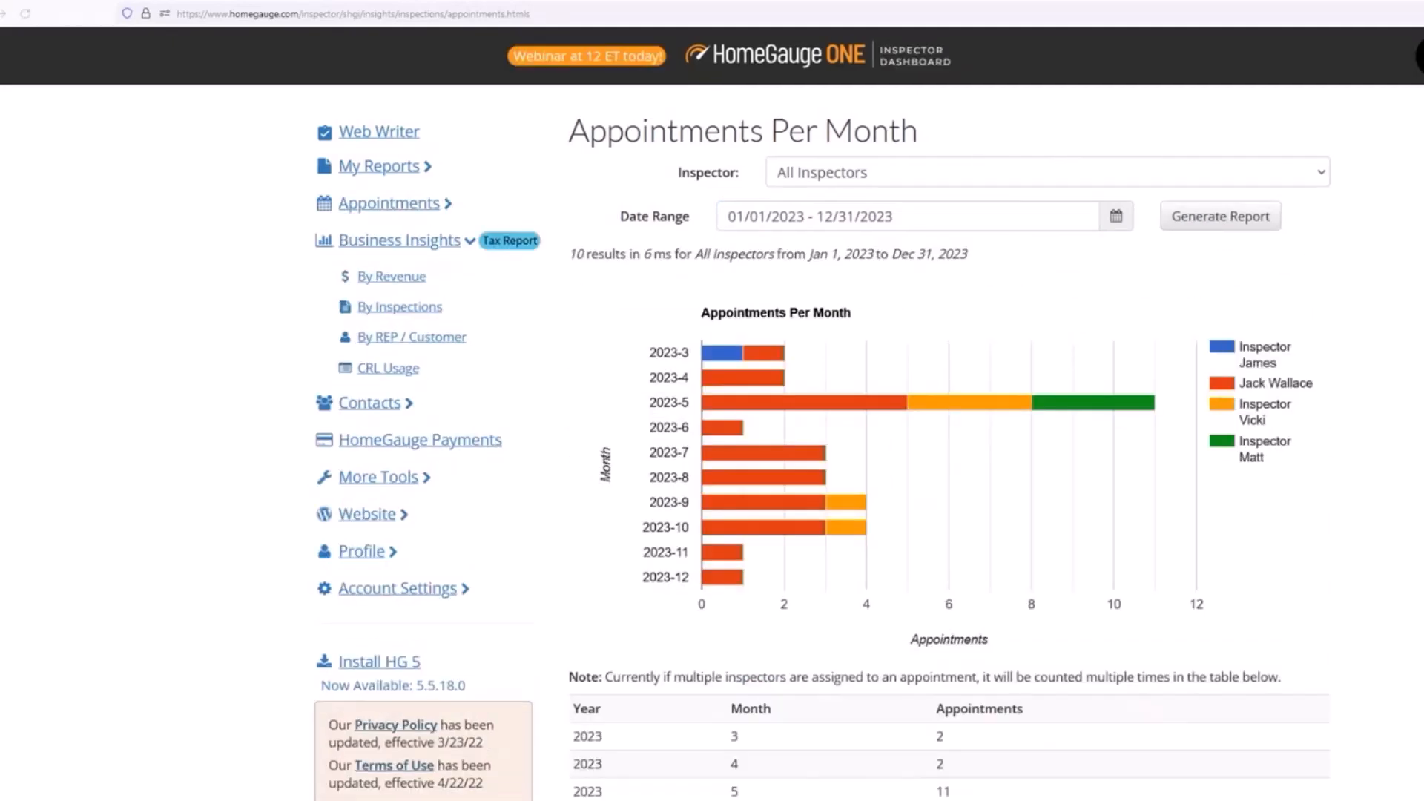
Download the appointment list as CSV and enlarge its Excel window to show more columns and rows
scroll(1335, 267, "down", 3)
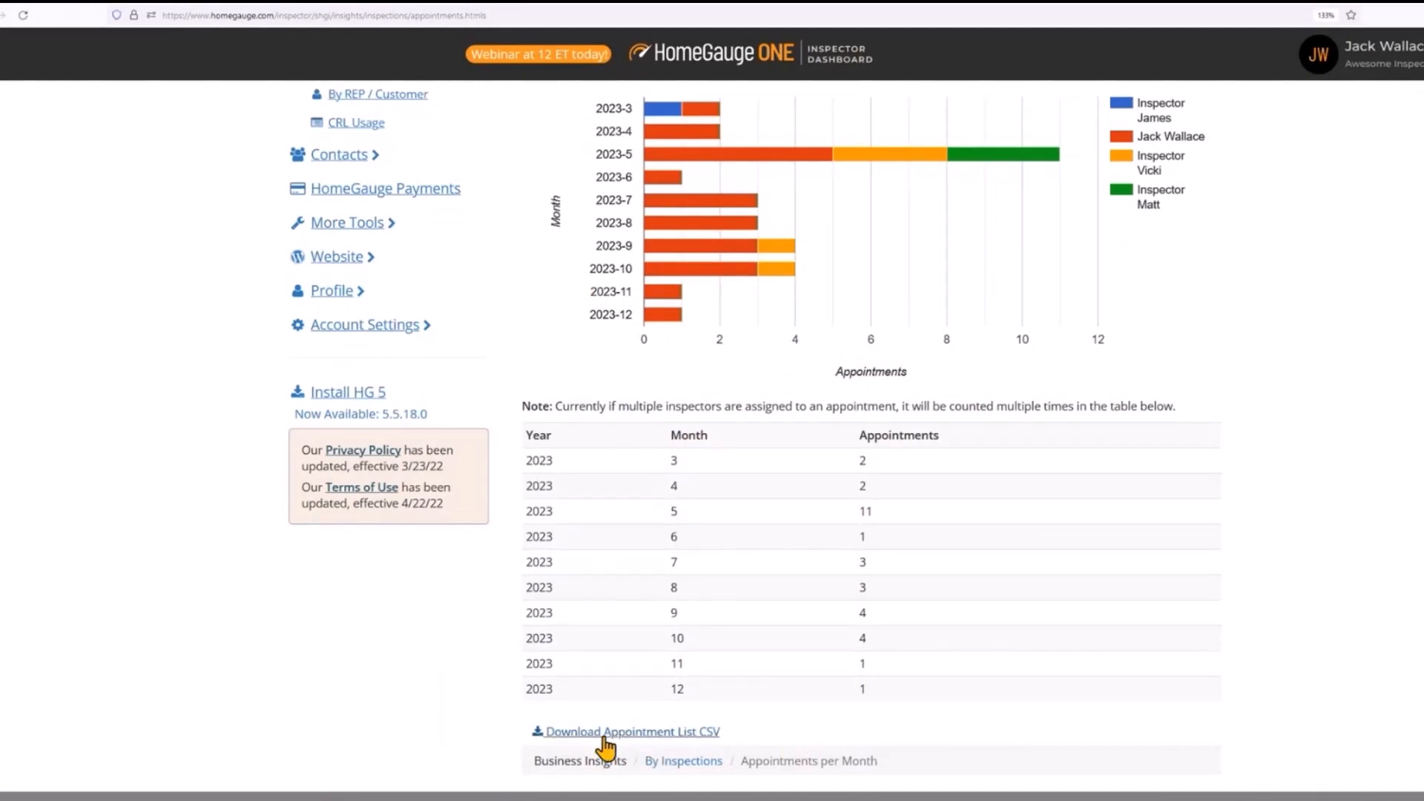
left_click(643, 737)
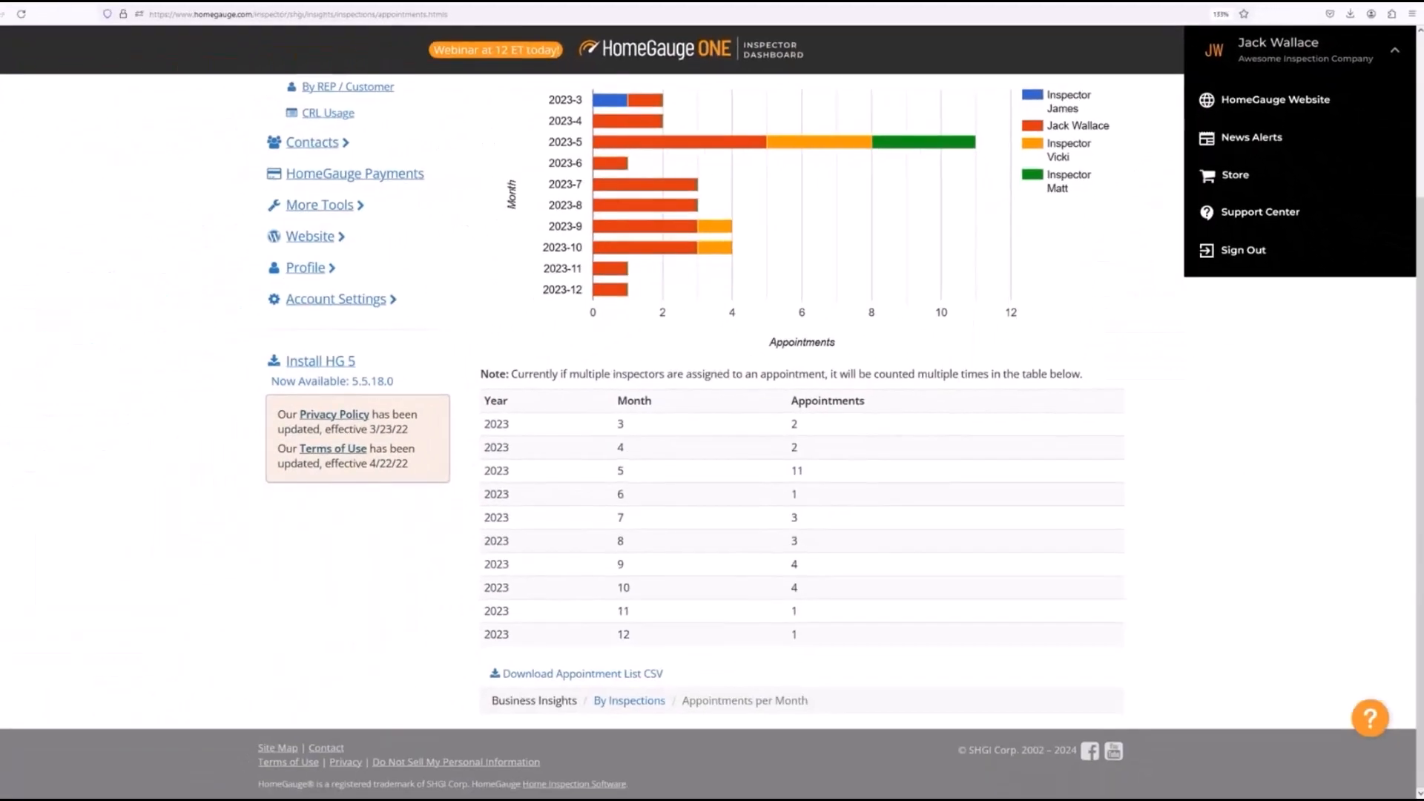
left_click_drag(1417, 385, 434, 17)
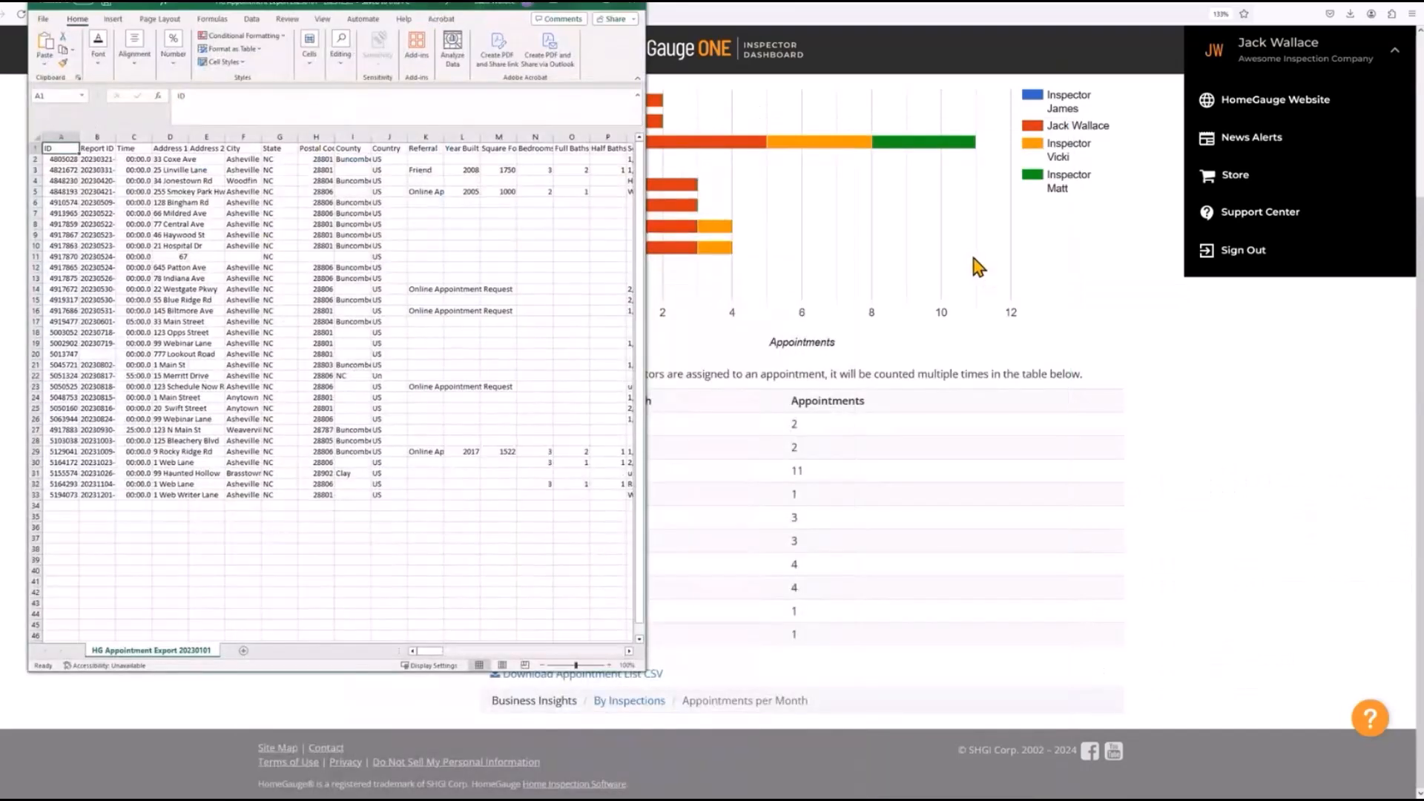
left_click_drag(646, 371, 1373, 371)
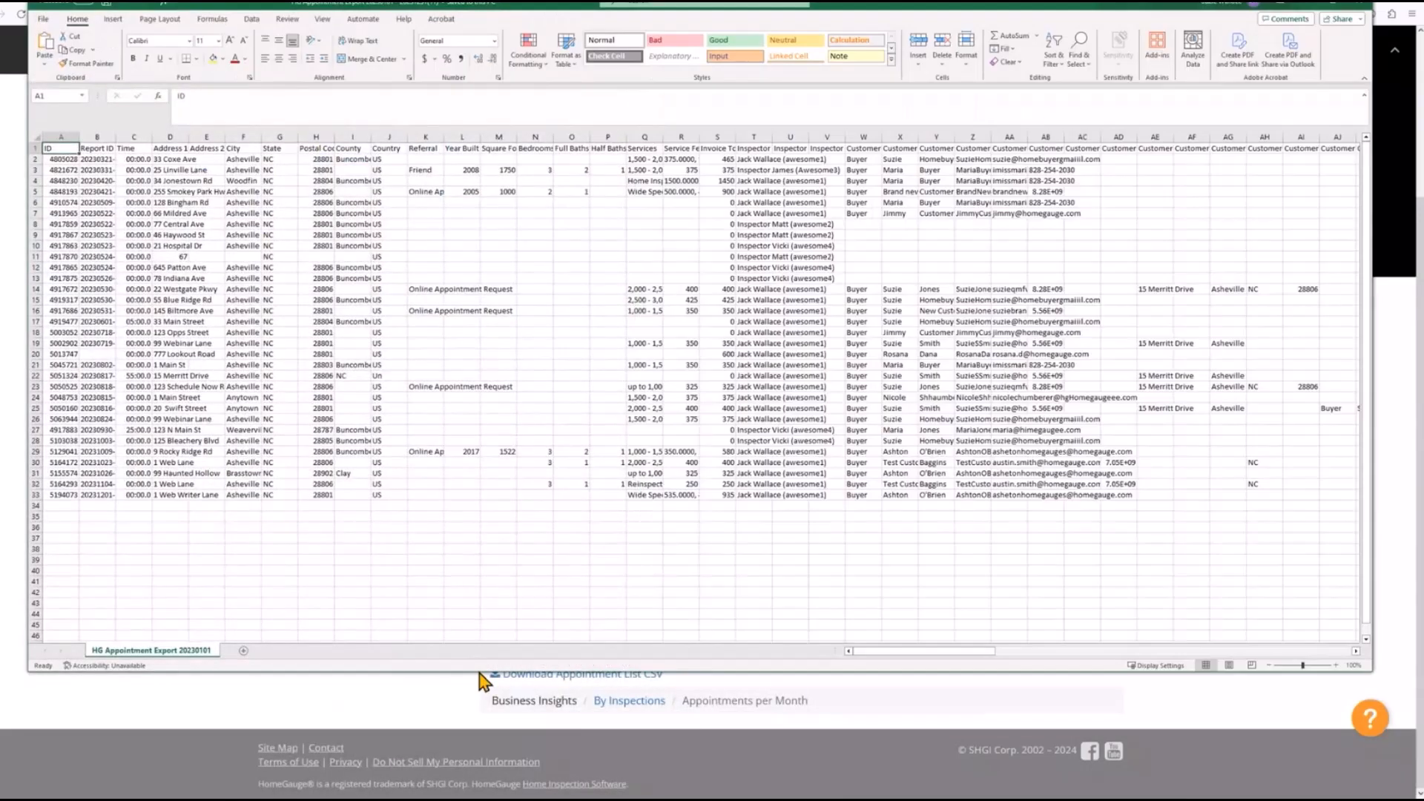
left_click_drag(474, 671, 476, 775)
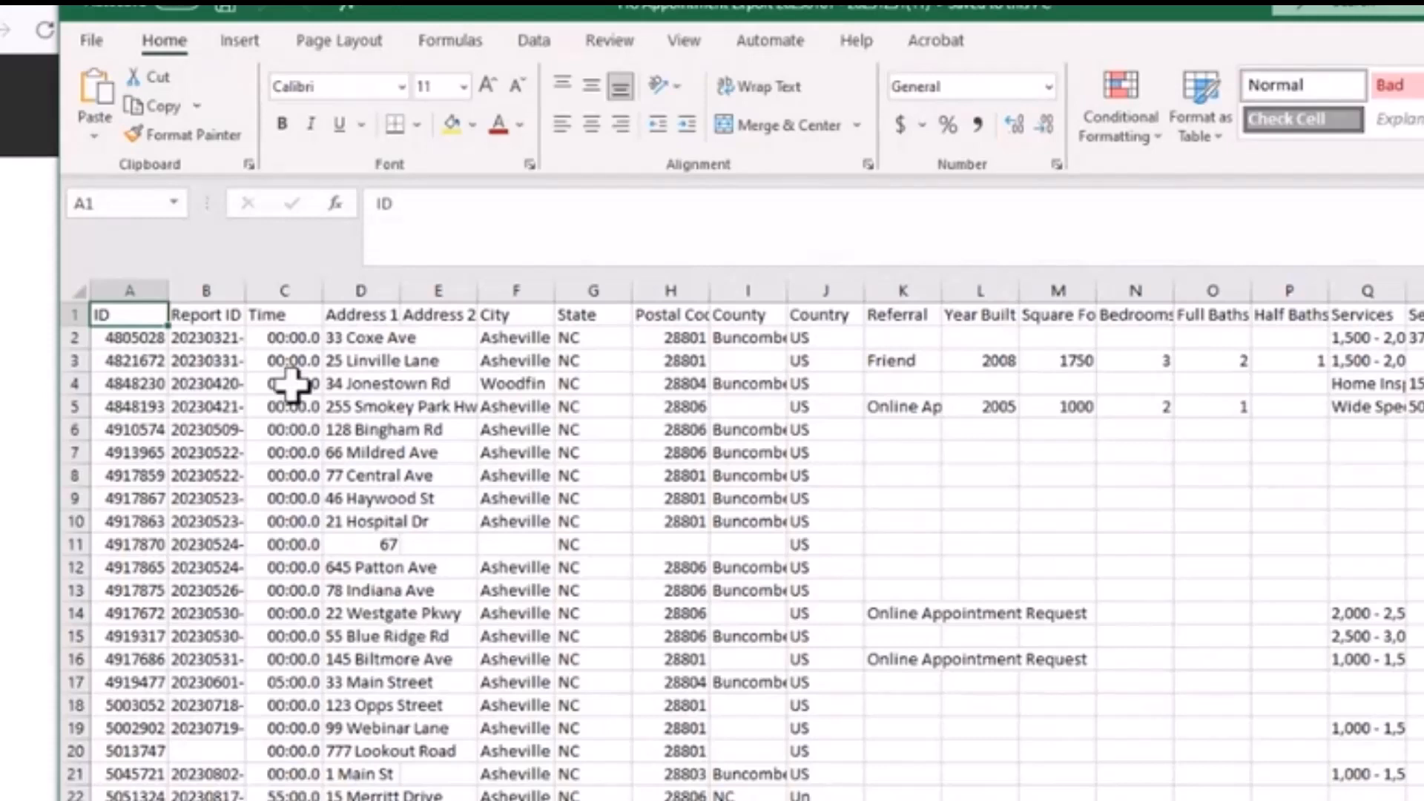
Delete the Time column and widen the Report ID and Address 1 columns so their entries are readable
left_click_drag(242, 298, 424, 311)
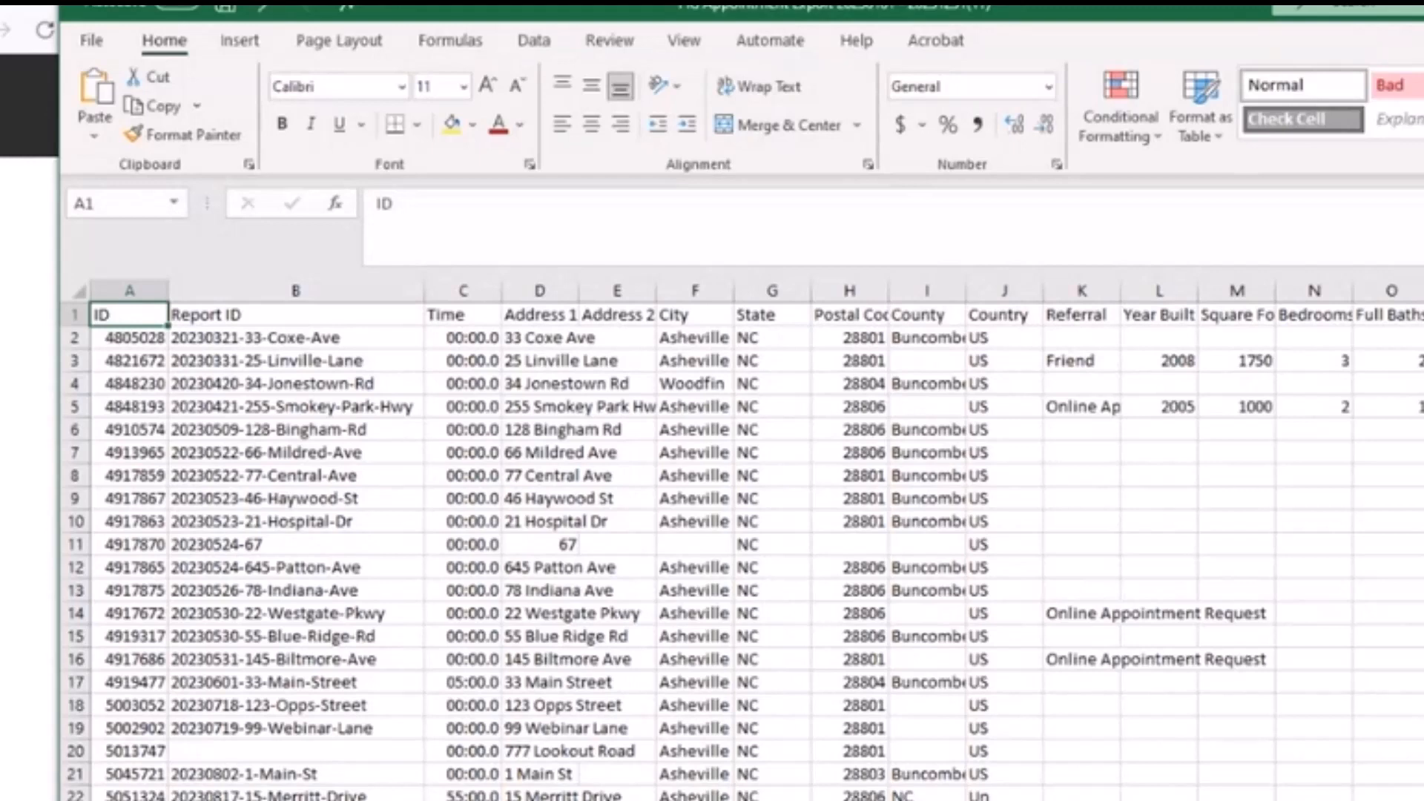
left_click(445, 291)
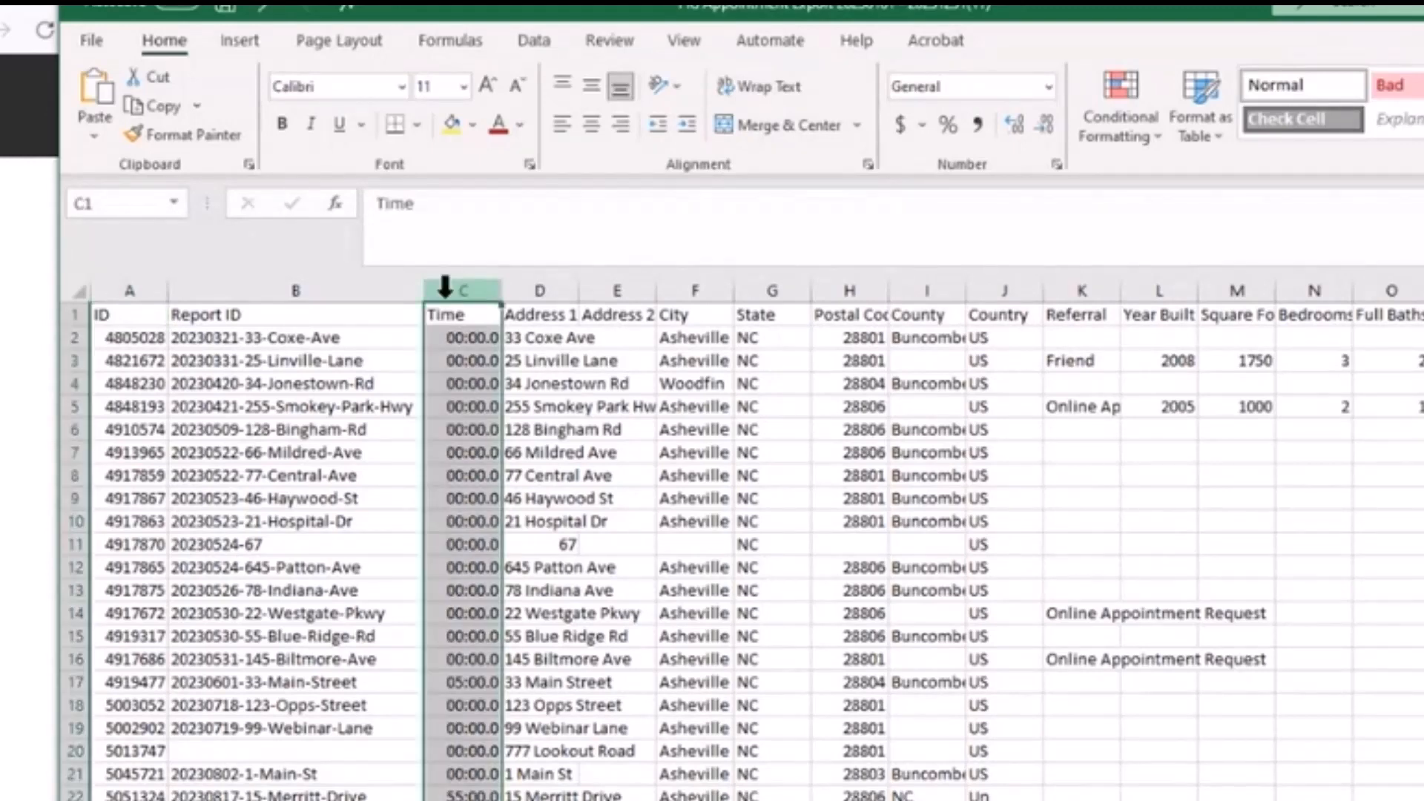
right_click(445, 302)
key("Escape")
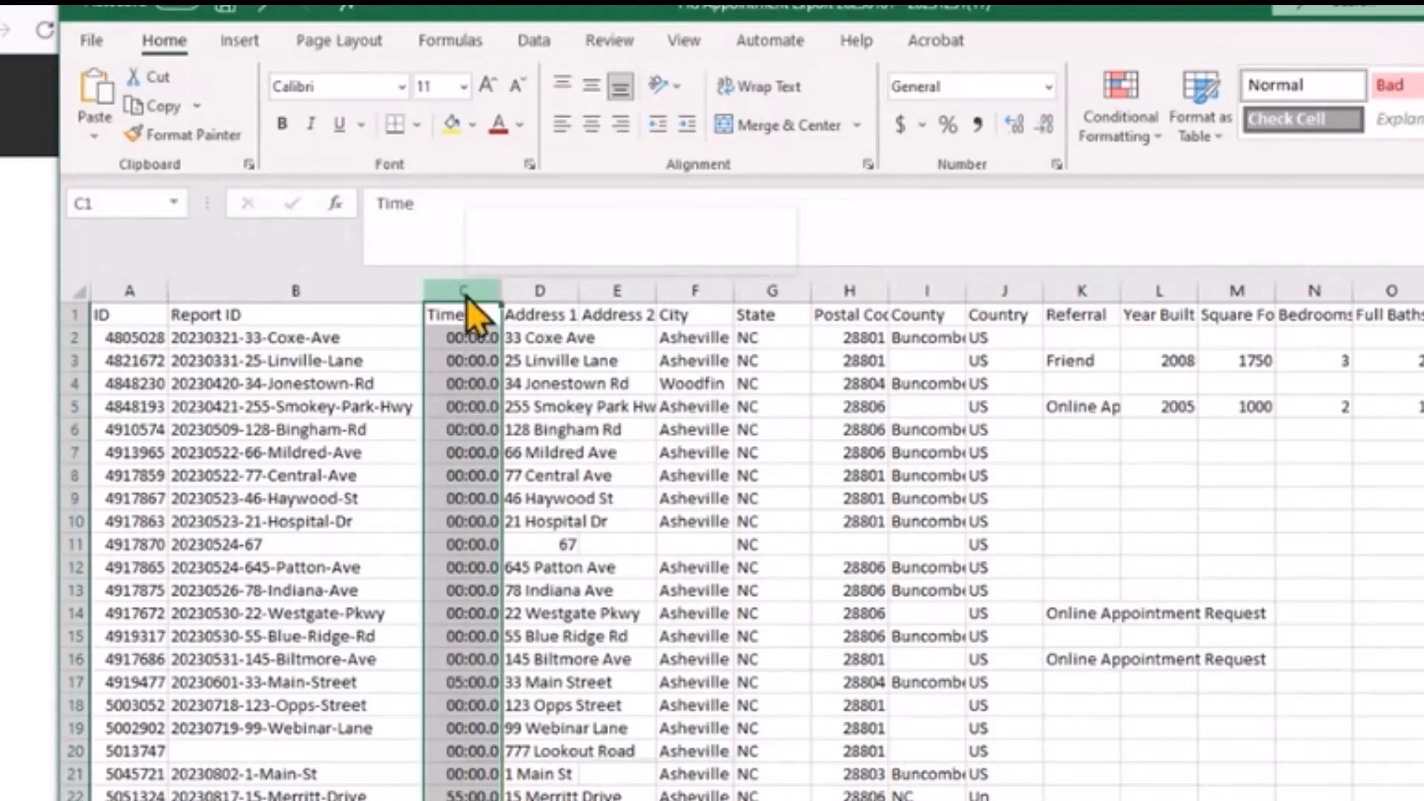
right_click(466, 297)
left_click(551, 562)
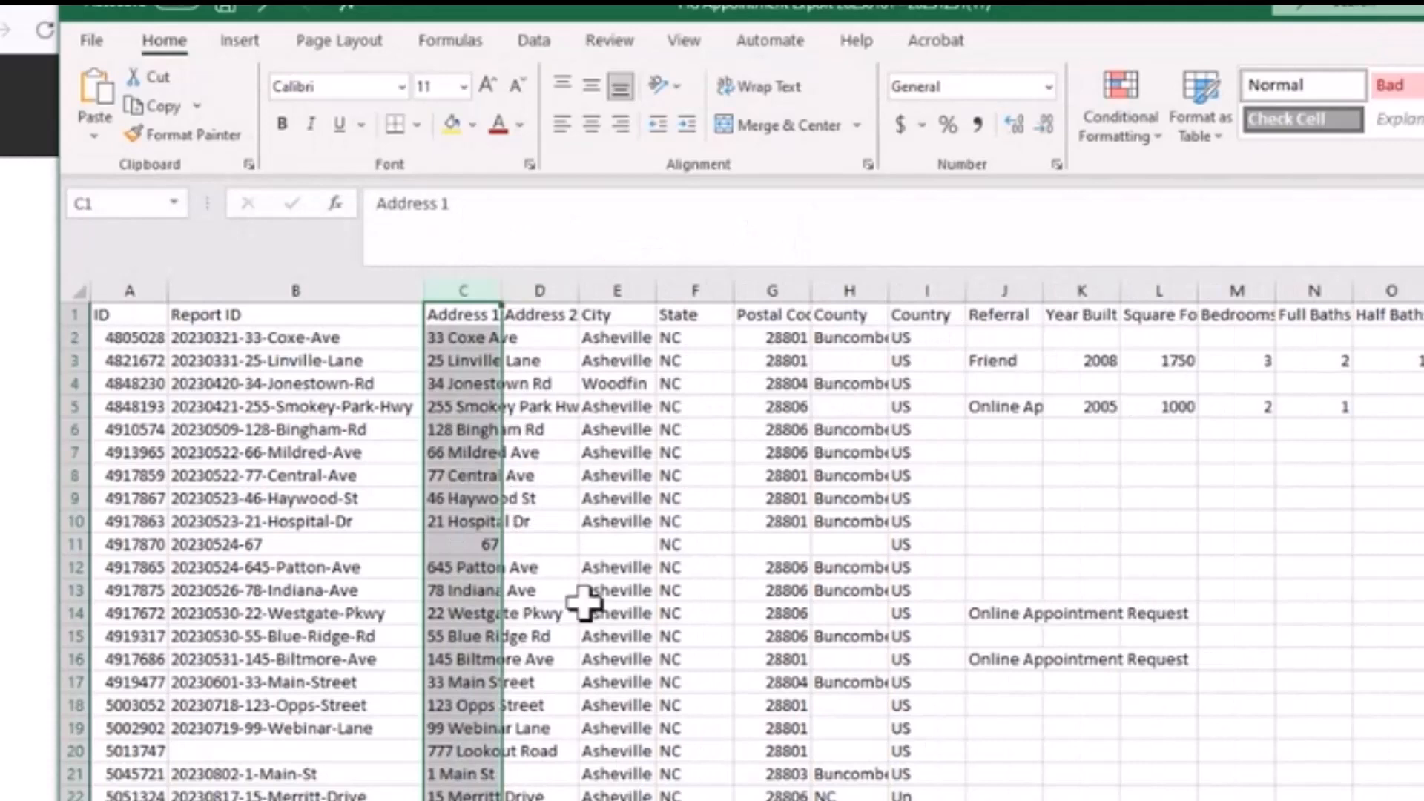
left_click_drag(500, 293, 568, 318)
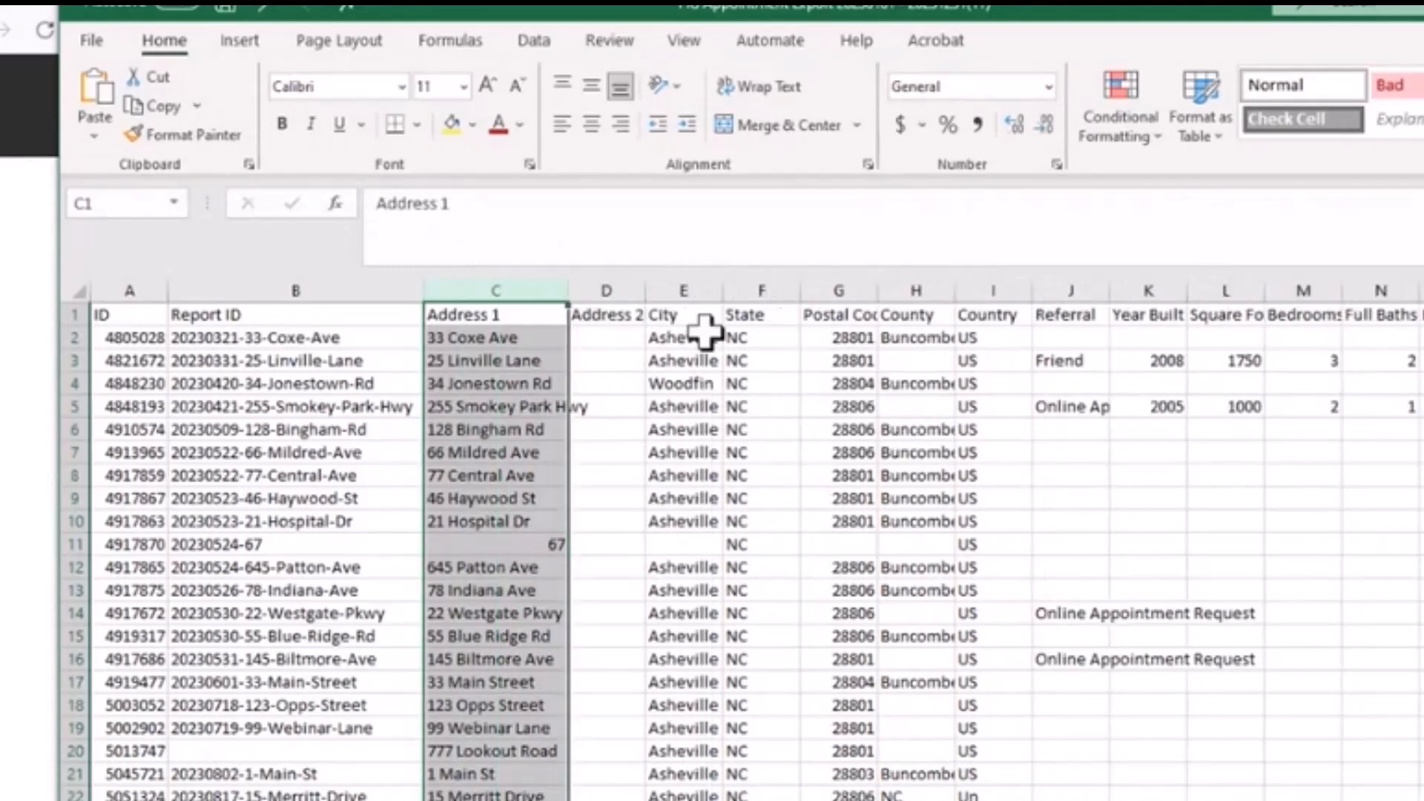
Widen the Invoice Total column and delete columns D through Q, from Address 2 up to the service fees
left_click(609, 289)
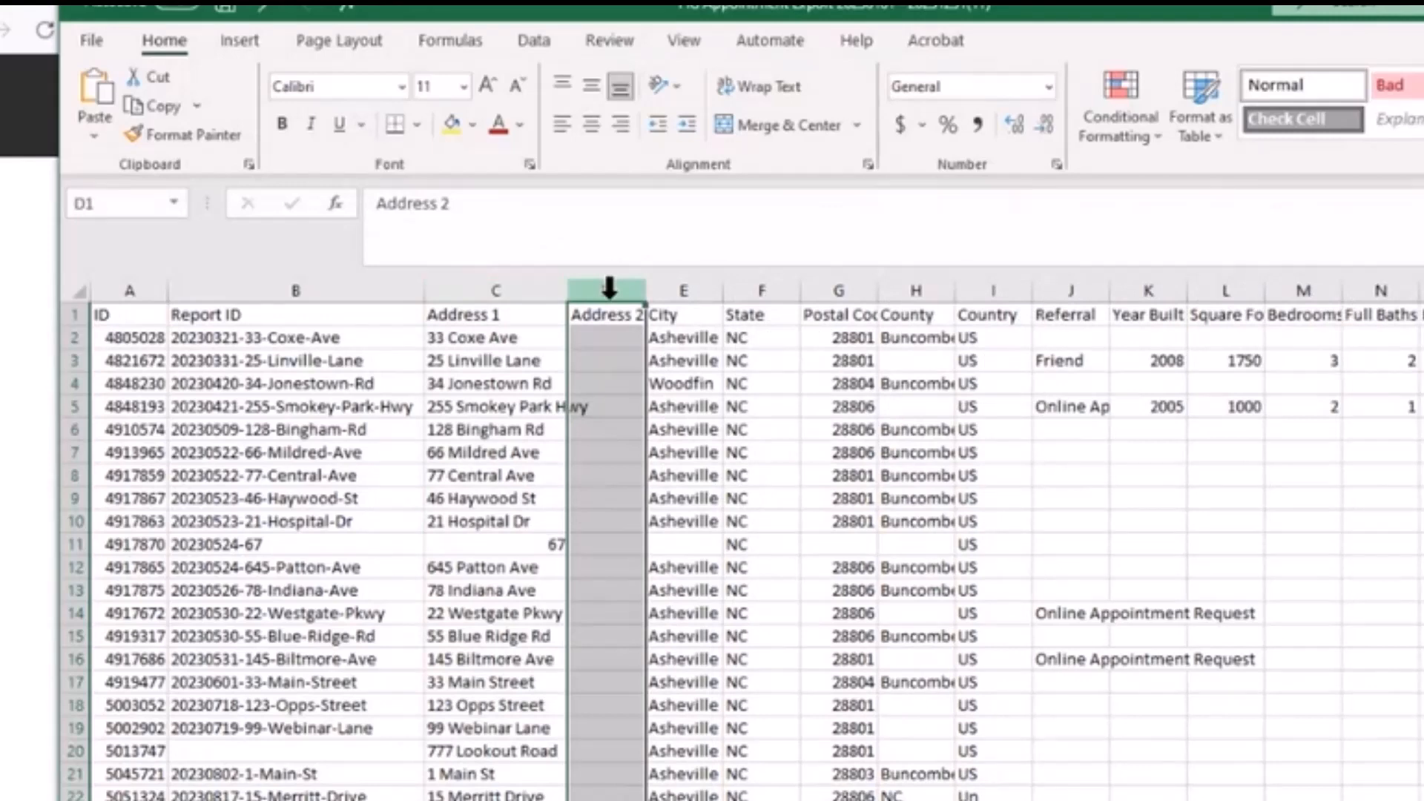
left_click_drag(609, 289, 1423, 337)
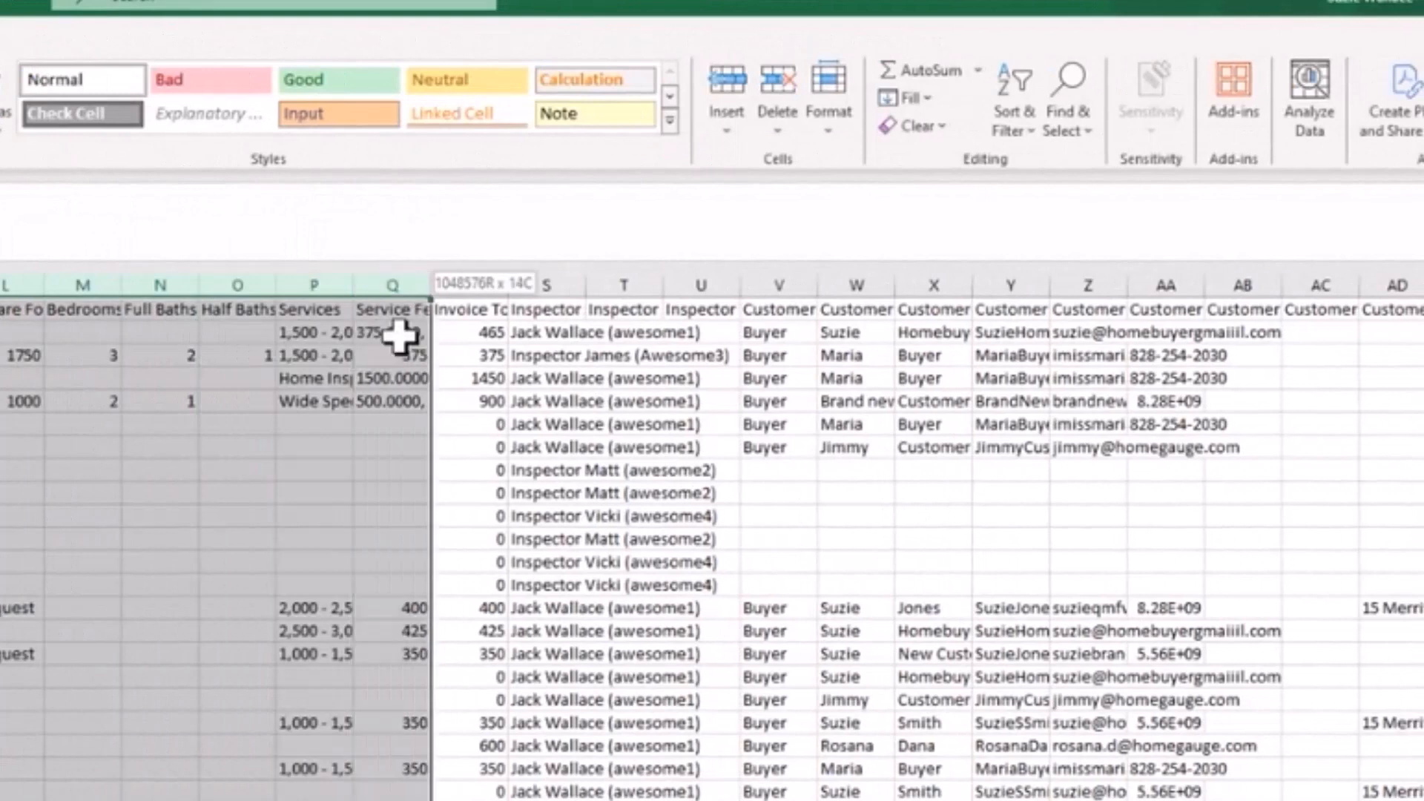
left_click_drag(398, 337, 398, 338)
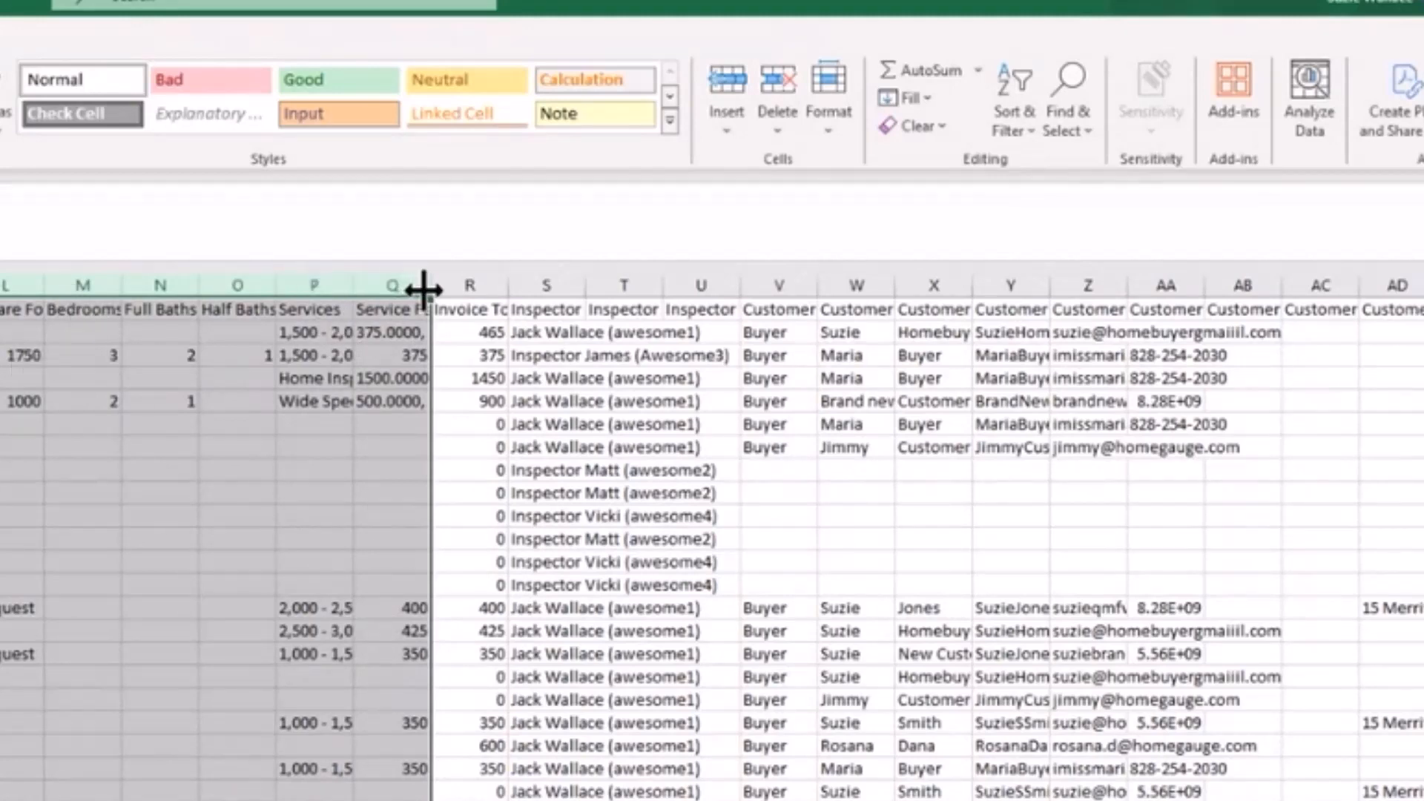
left_click_drag(508, 291, 549, 293)
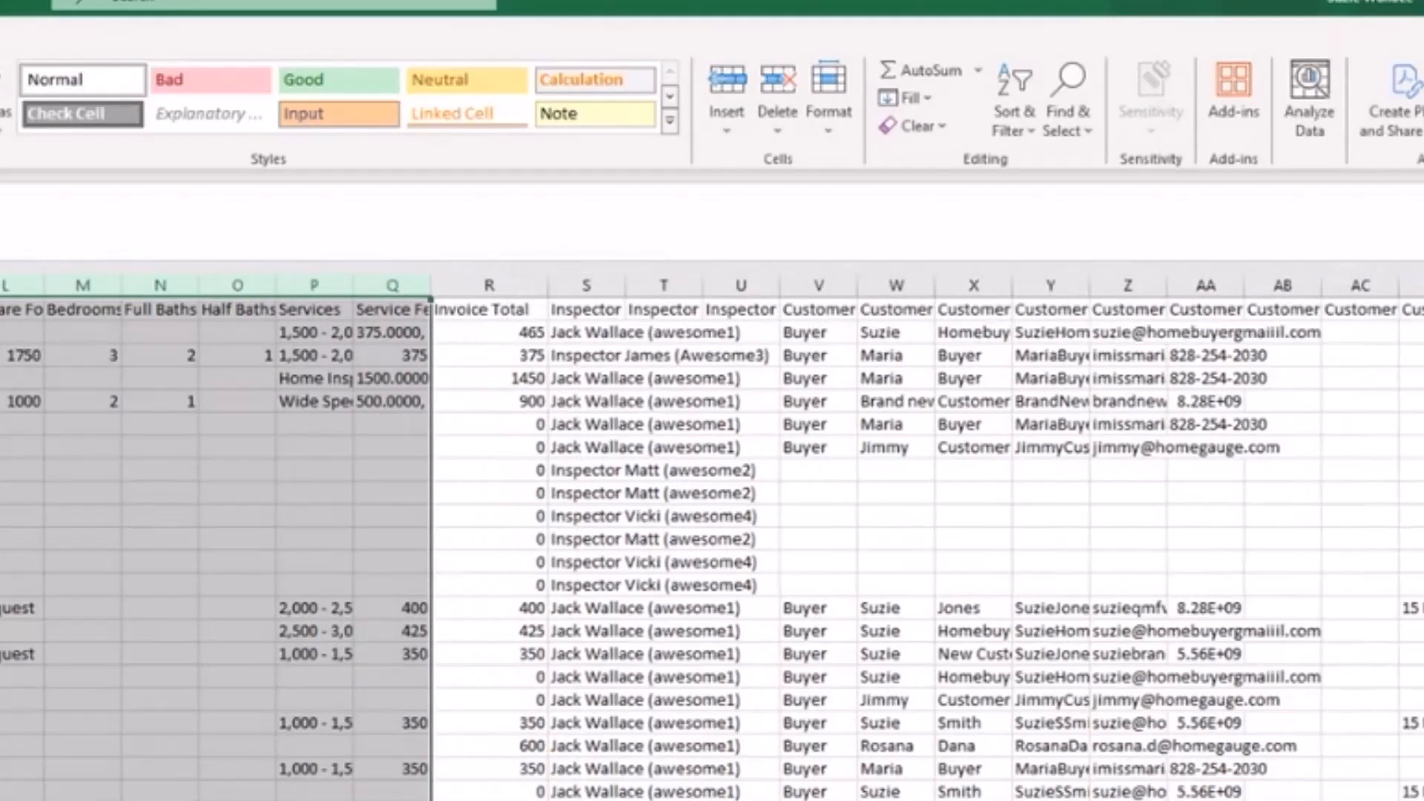
right_click(47, 259)
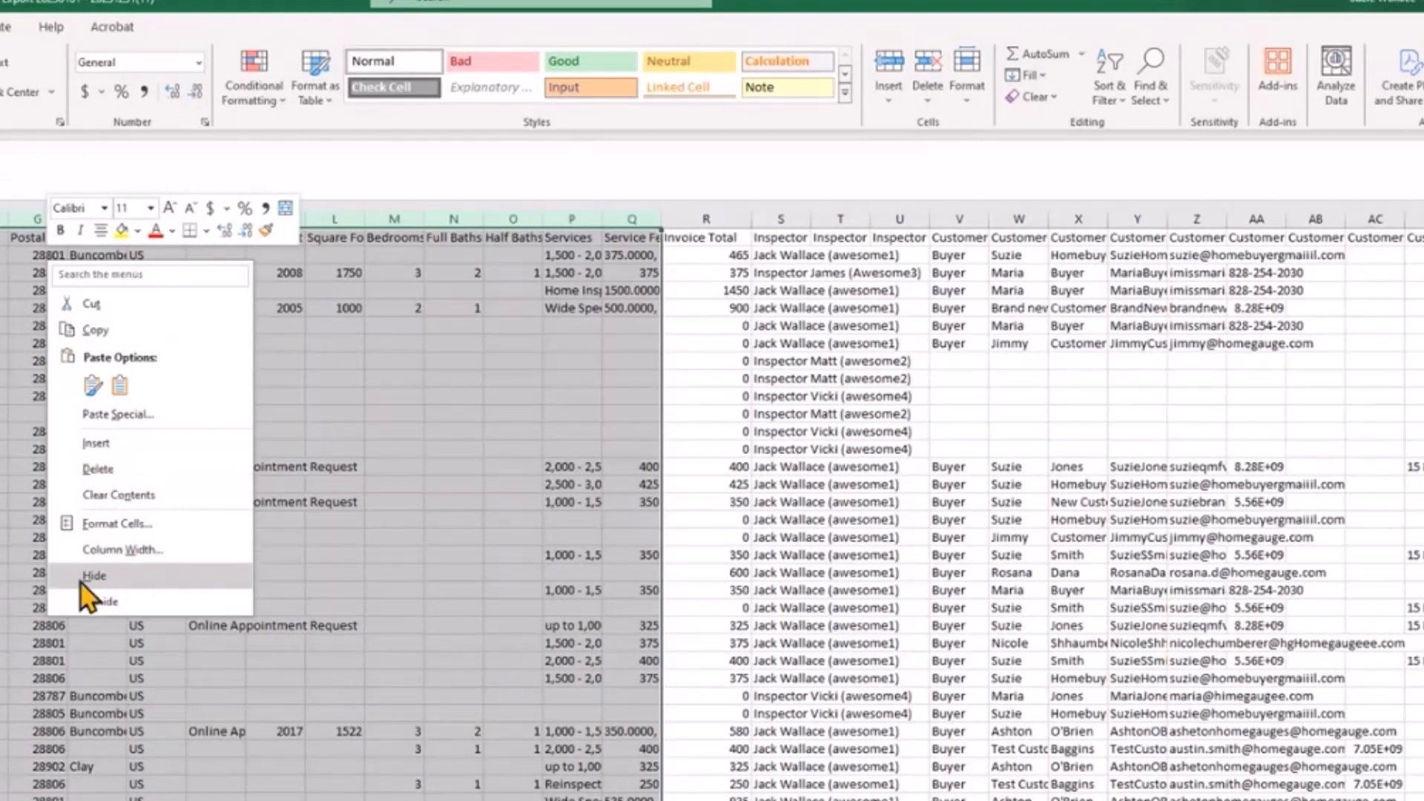
left_click(98, 470)
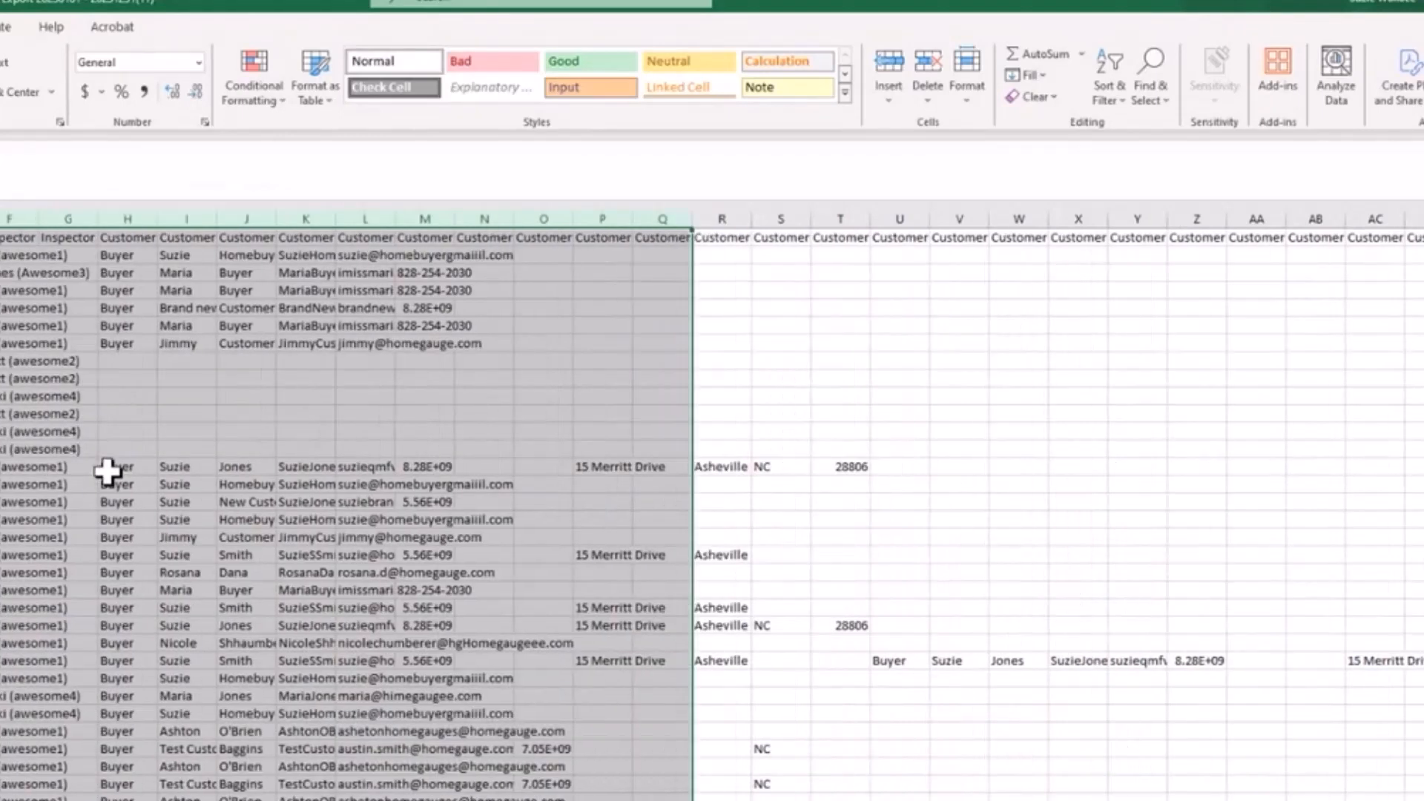
Widen the selected columns to read their headers, and delete columns F through DJ, from Inspector 2 past REP 4 Postal Code
left_click_drag(11, 220, 67, 230)
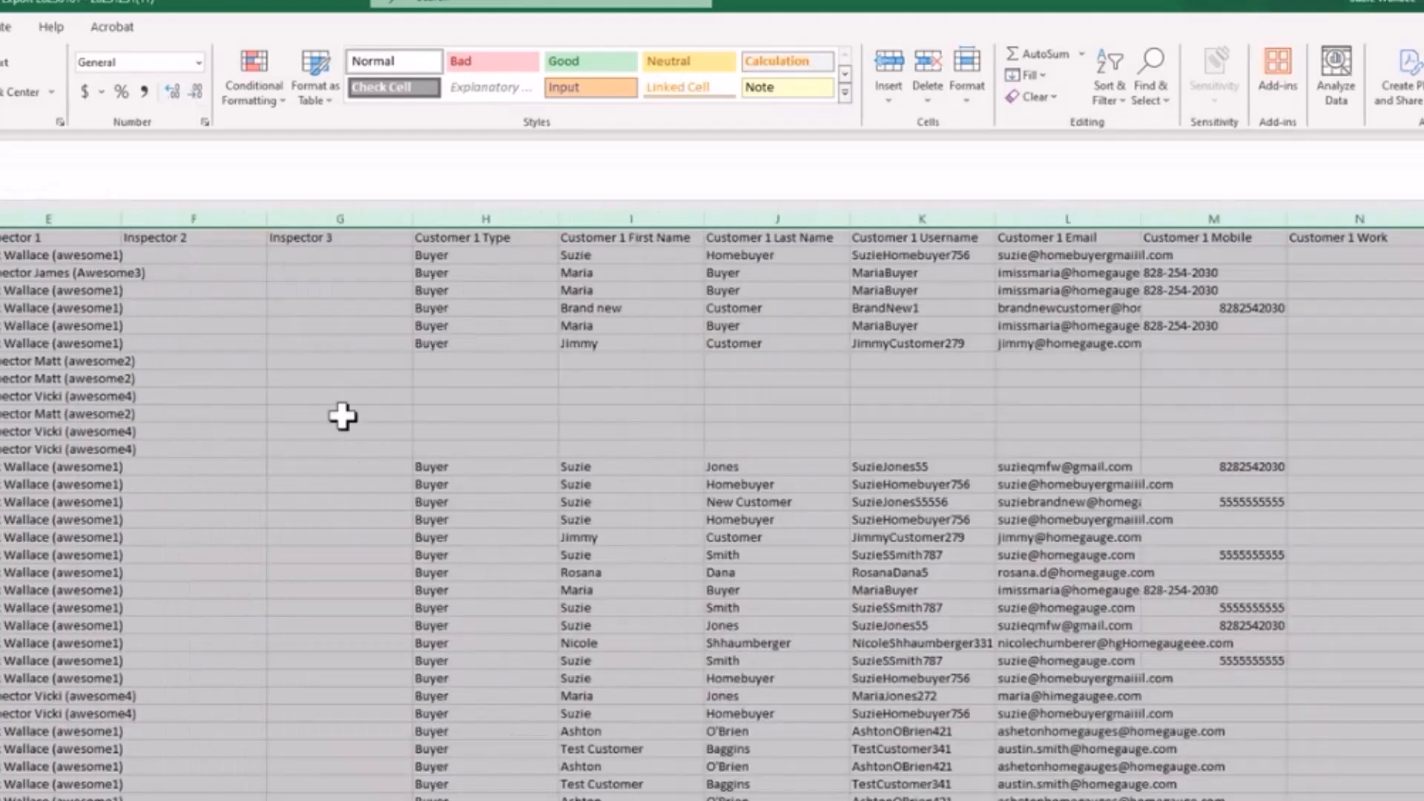
left_click(459, 537)
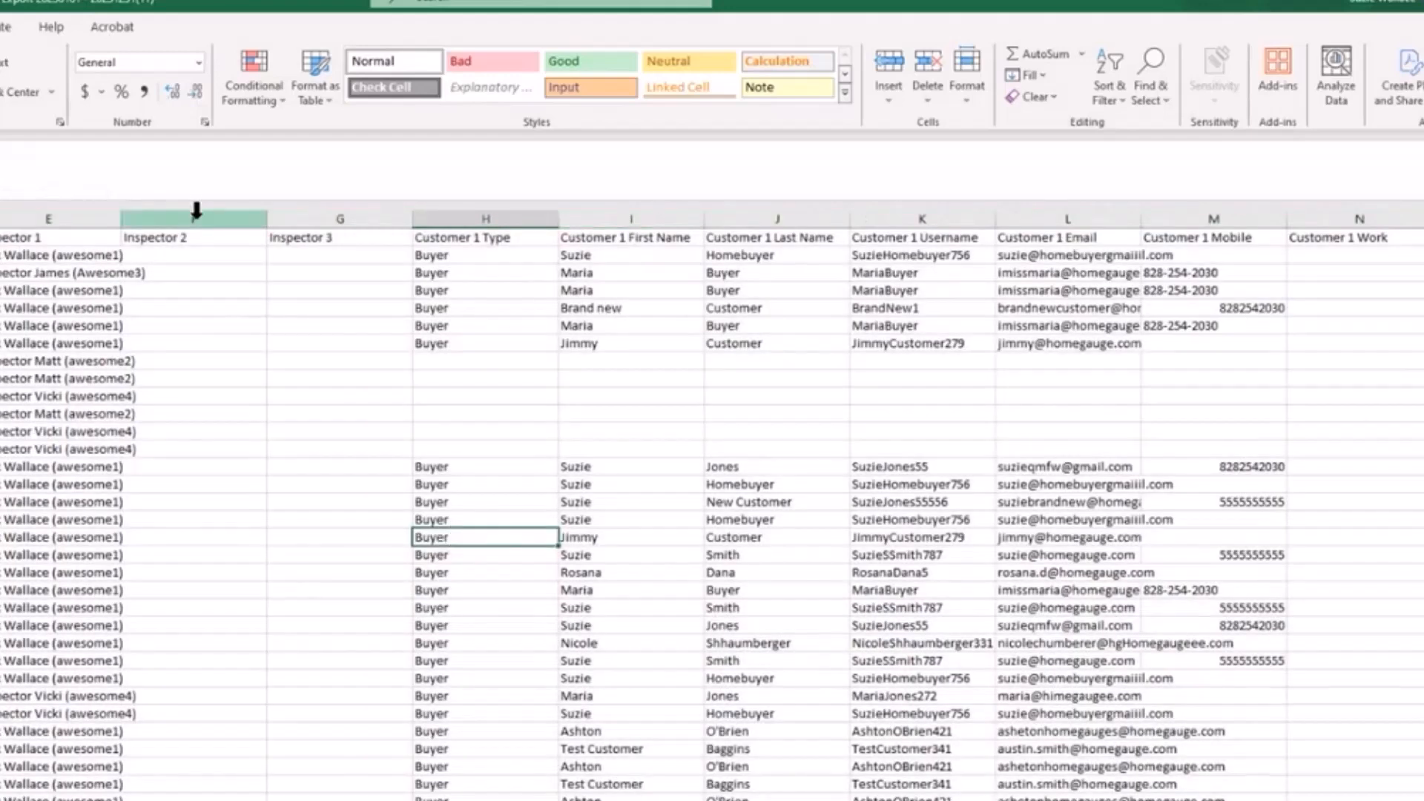
left_click_drag(194, 216, 1098, 223)
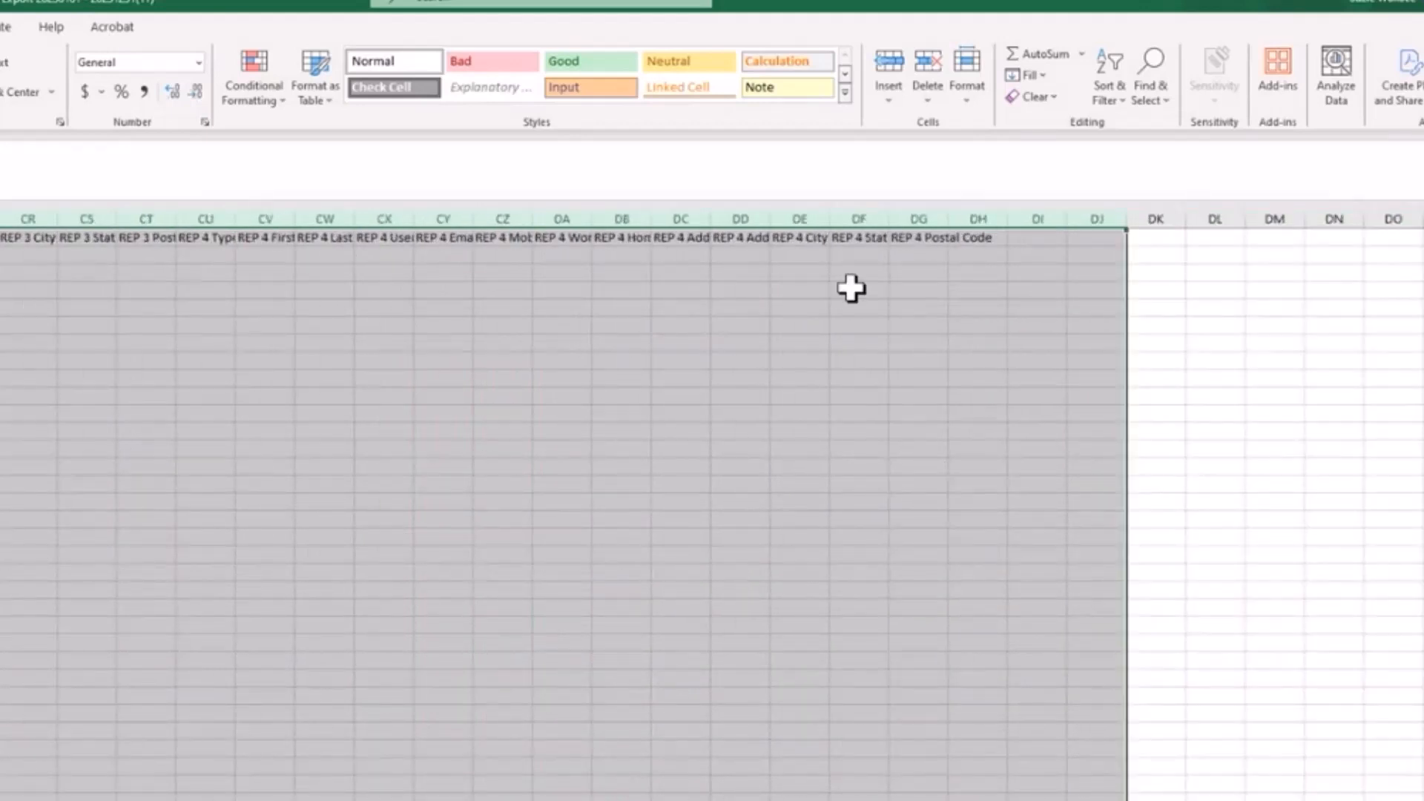
right_click(412, 412)
left_click(463, 622)
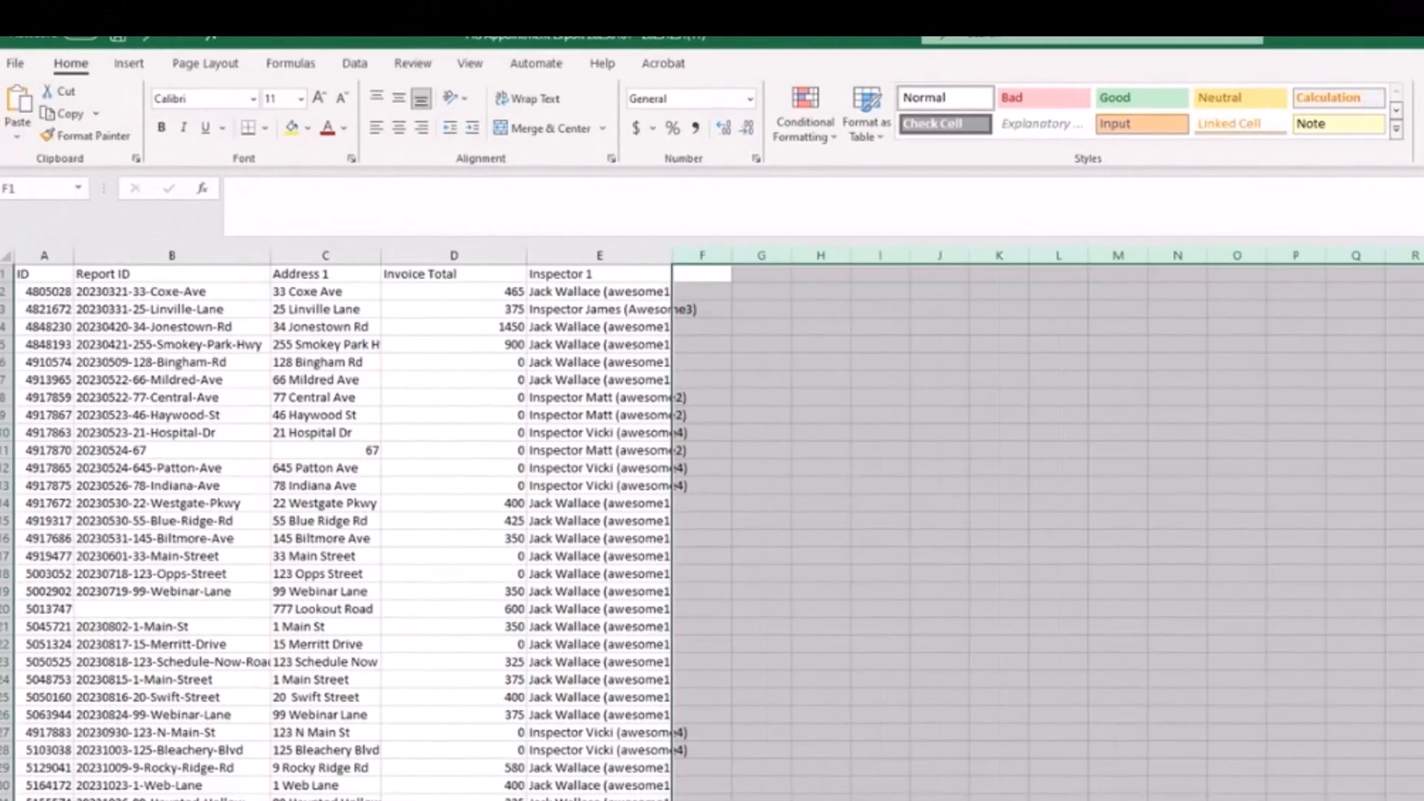
left_click(821, 800)
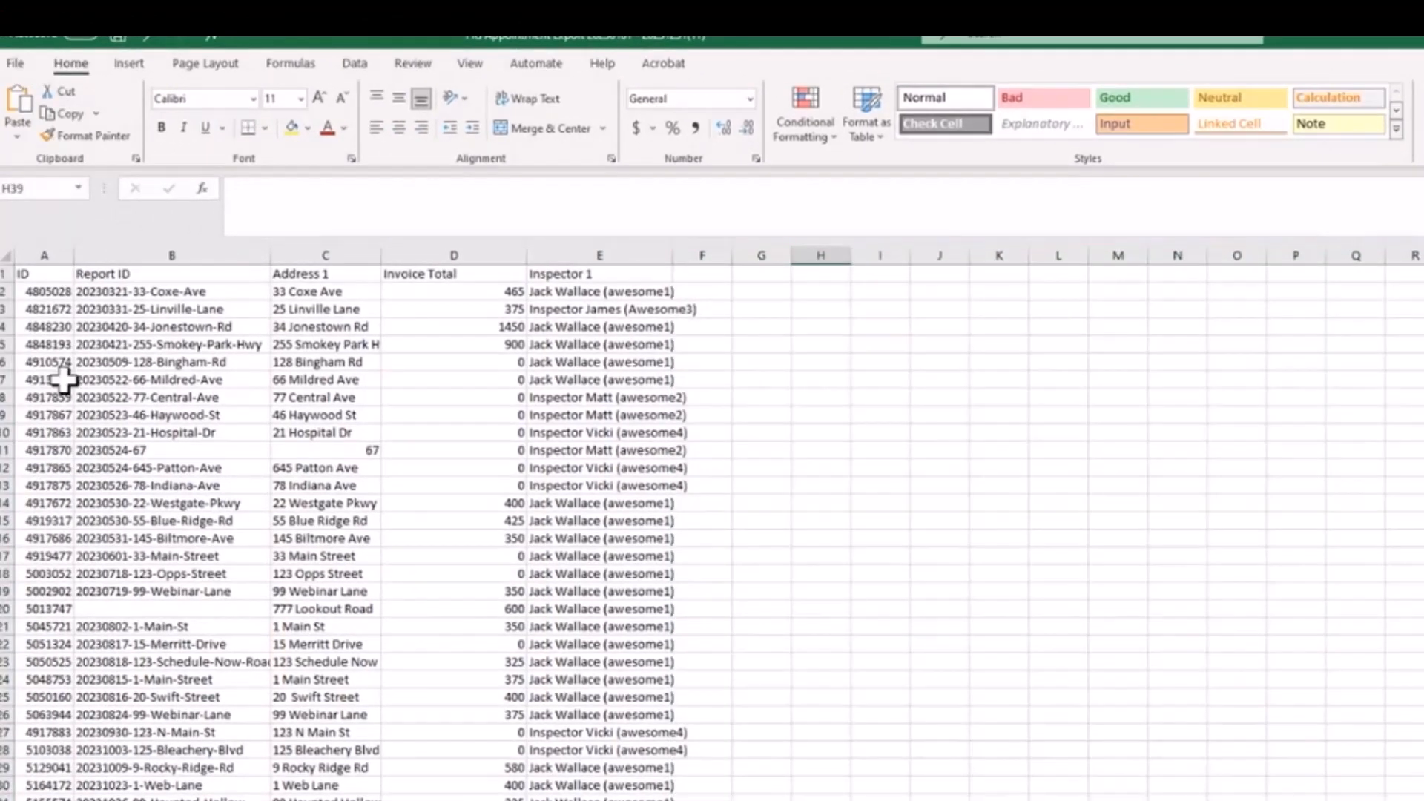
Delete the ID column from the appointment sheet
left_click(36, 254)
right_click(35, 254)
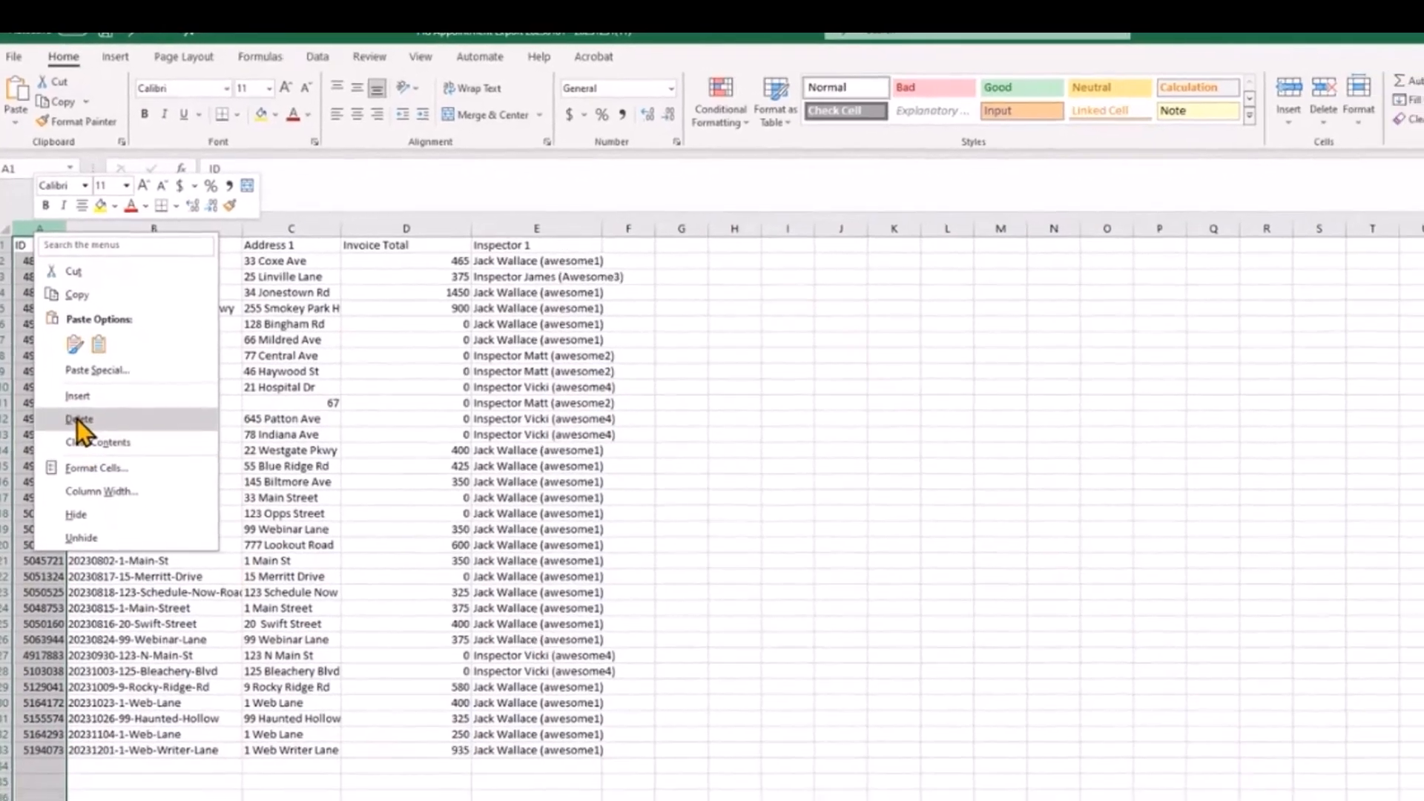
left_click(74, 465)
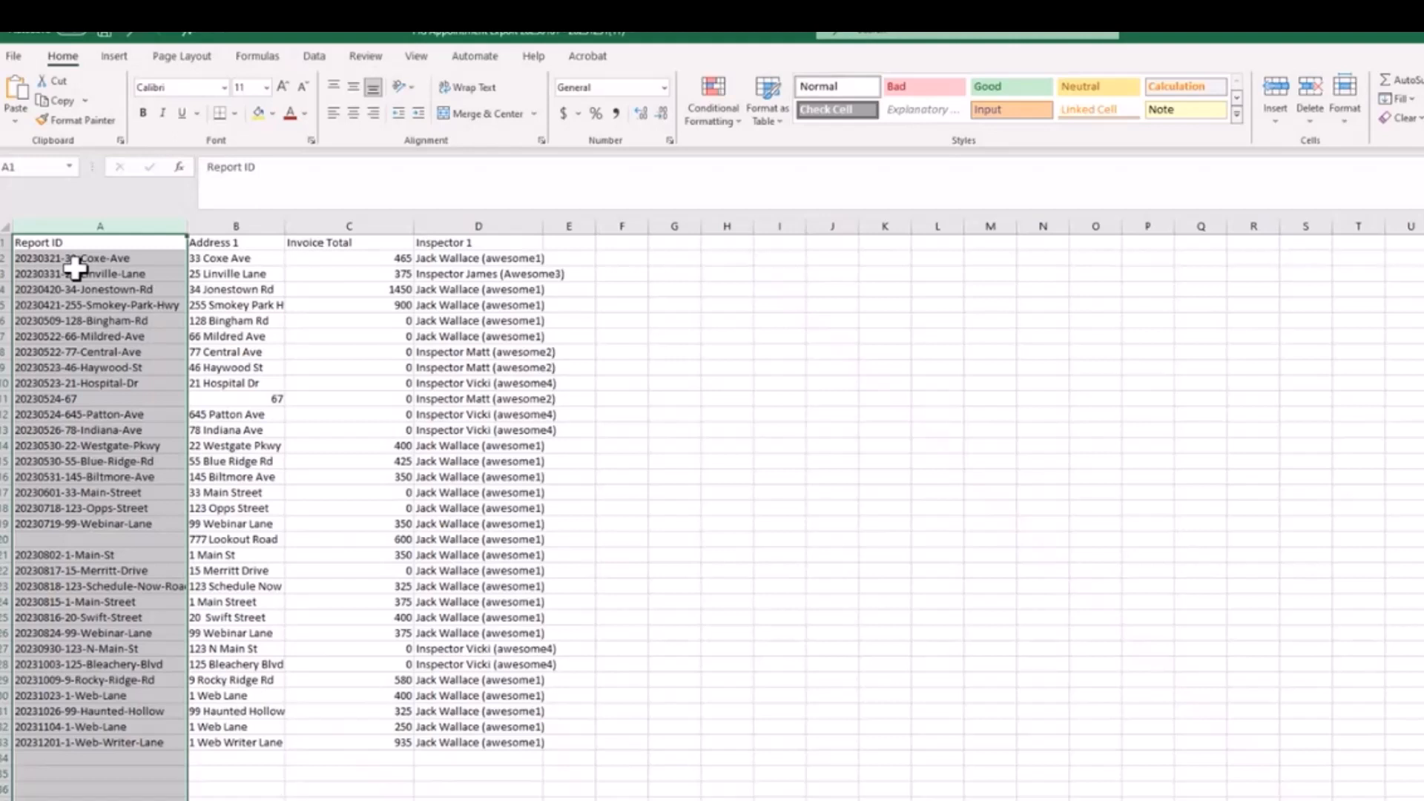
Widen the Address 1 column, narrow the Invoice Total column, and select the empty cell C34 below the invoice totals
left_click_drag(286, 227, 312, 231)
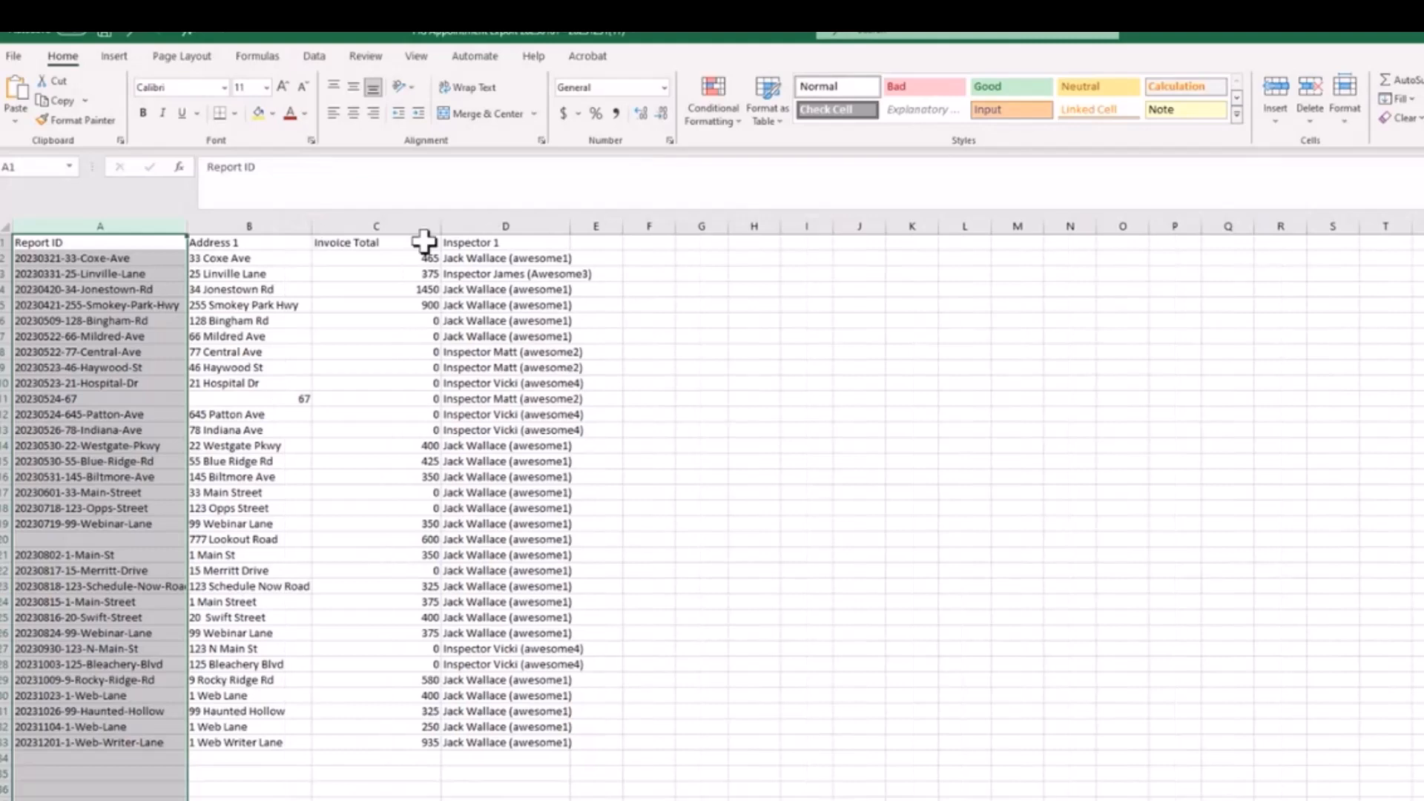
left_click_drag(441, 226, 384, 225)
left_click(350, 758)
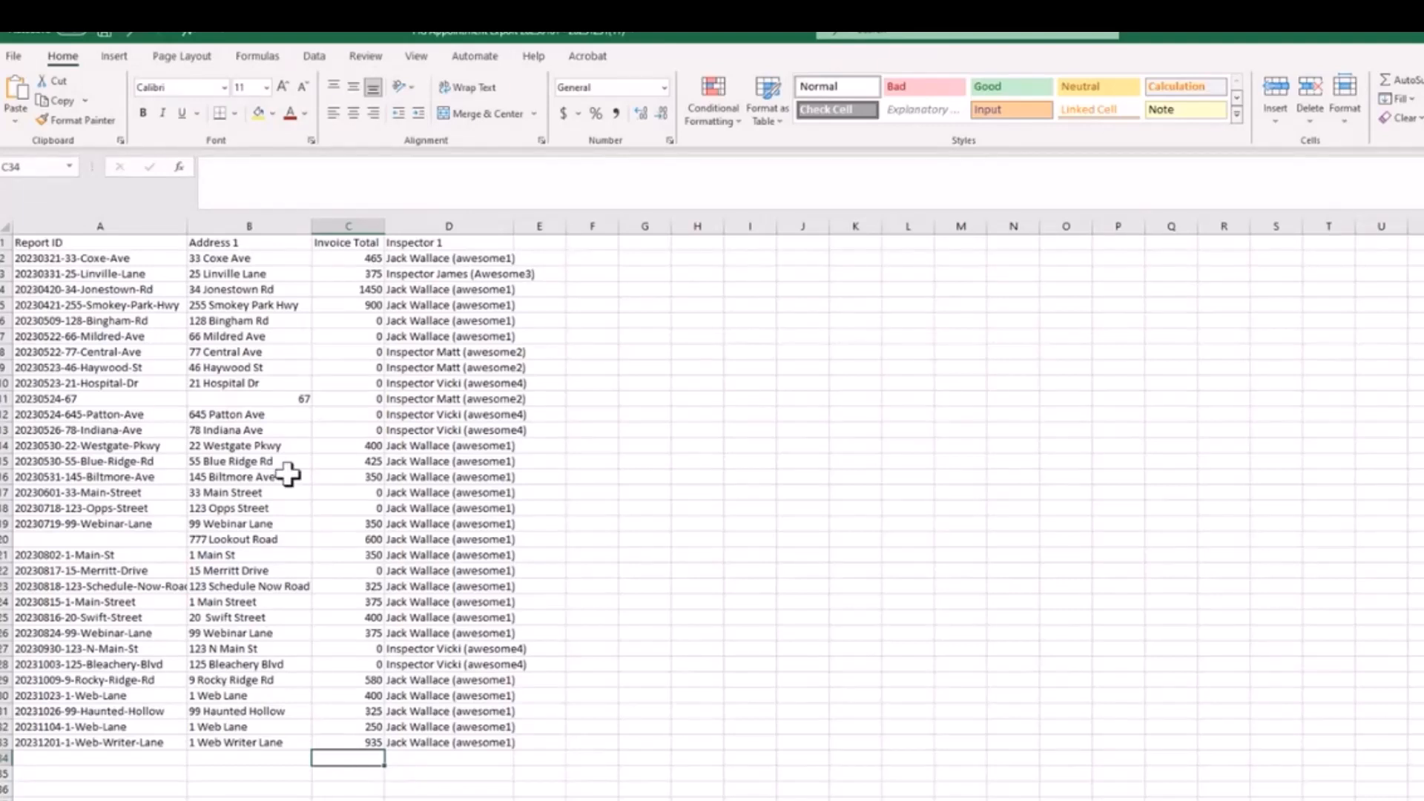
Total the invoice amounts in cell C34 with a SUM of C2:C33 and open the workbook's Save As options
left_click(252, 57)
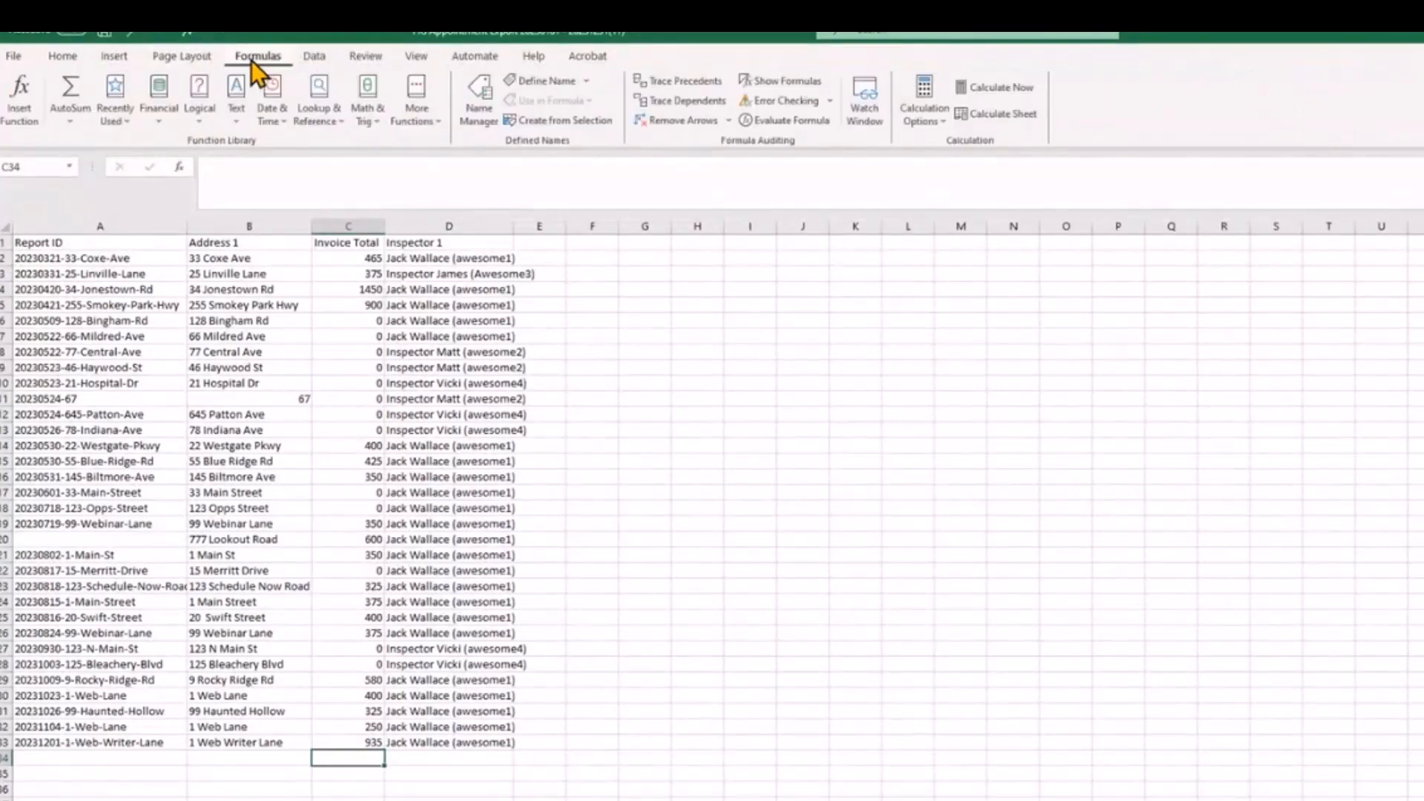
left_click(70, 87)
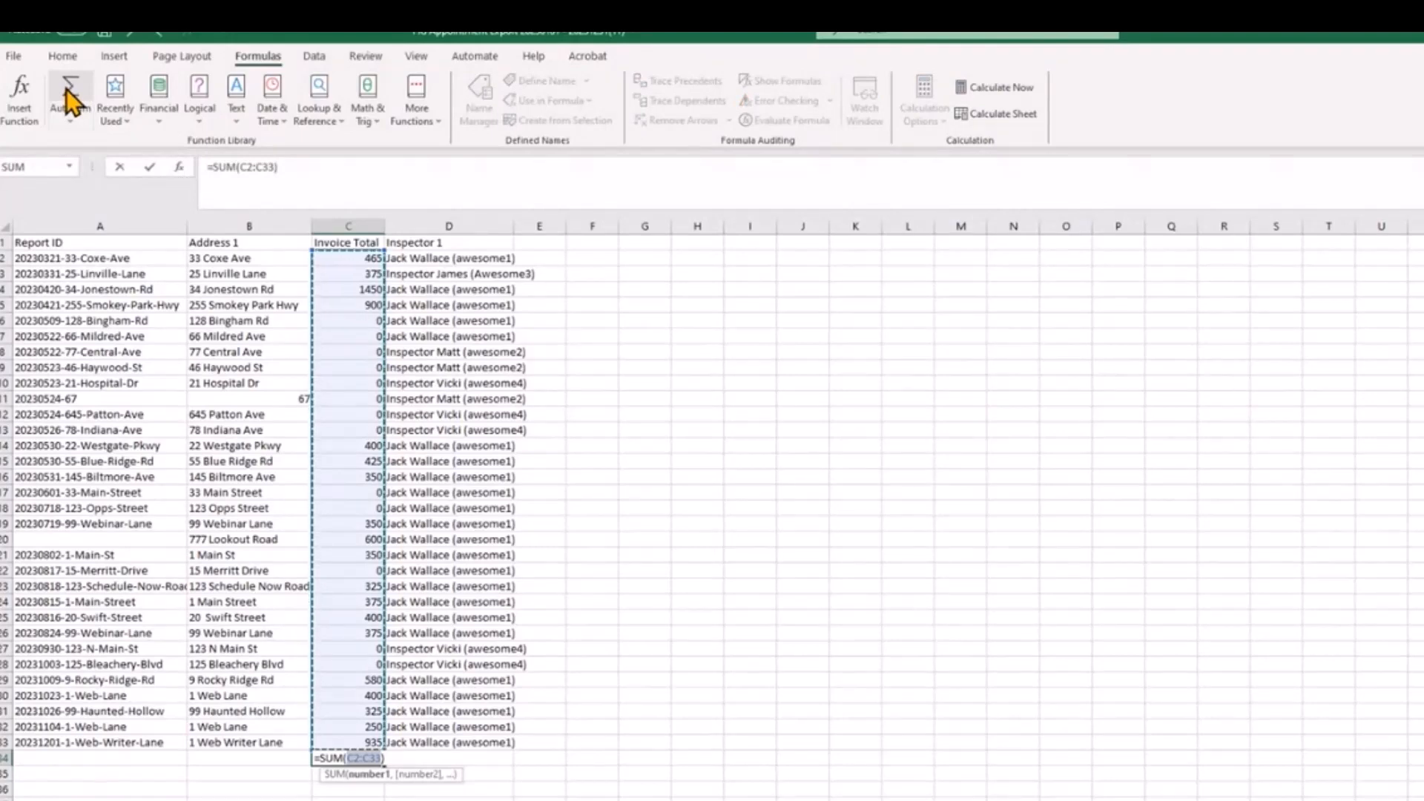
key("Return")
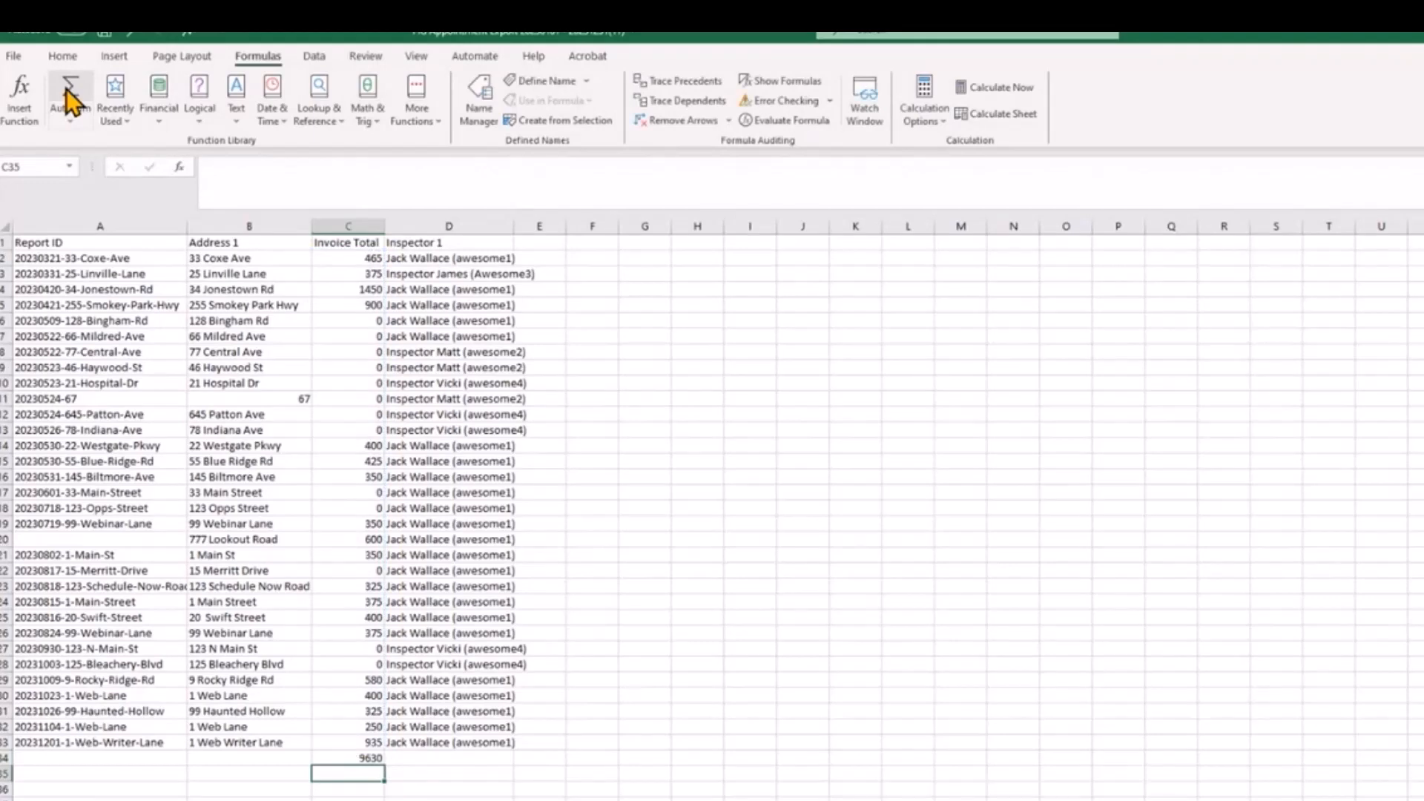
left_click(15, 60)
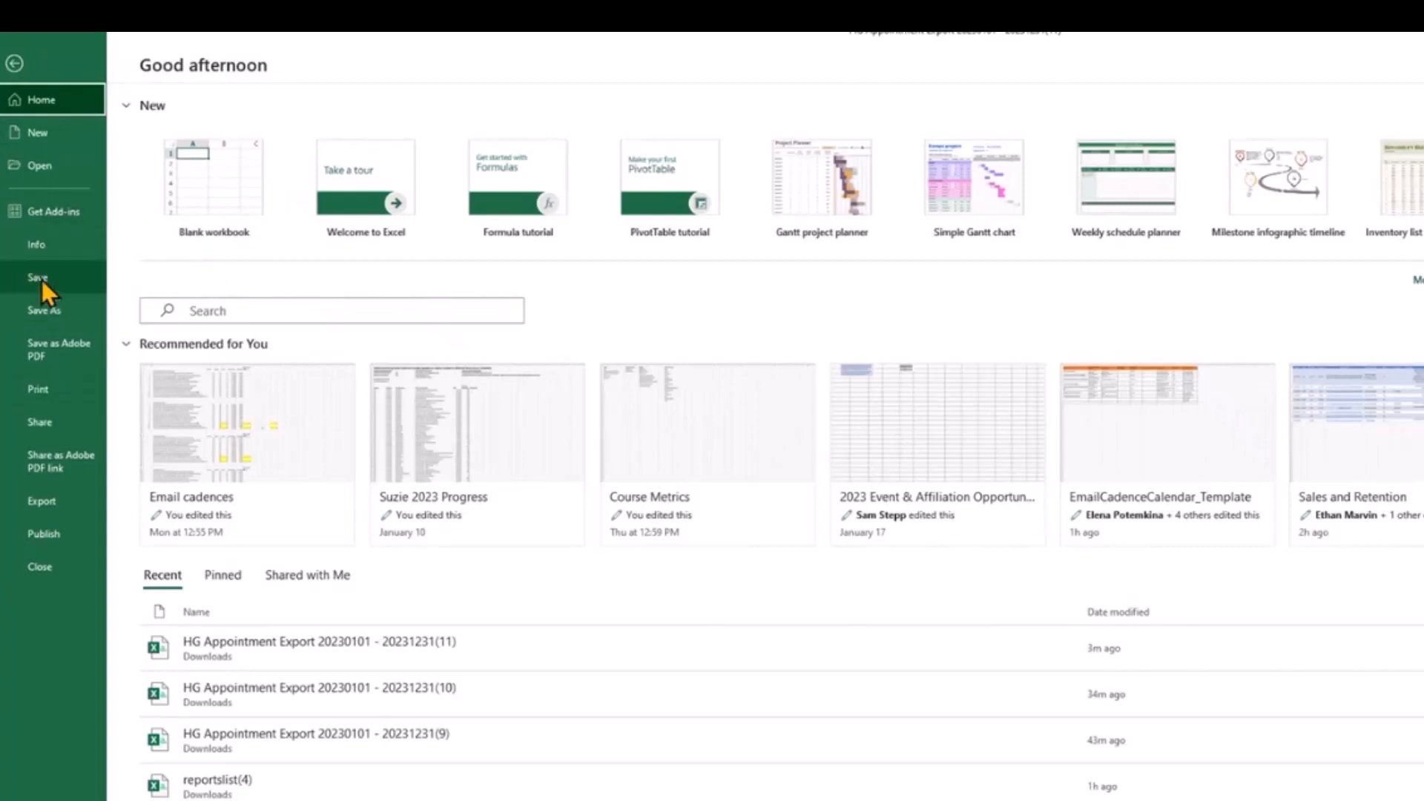
left_click(49, 319)
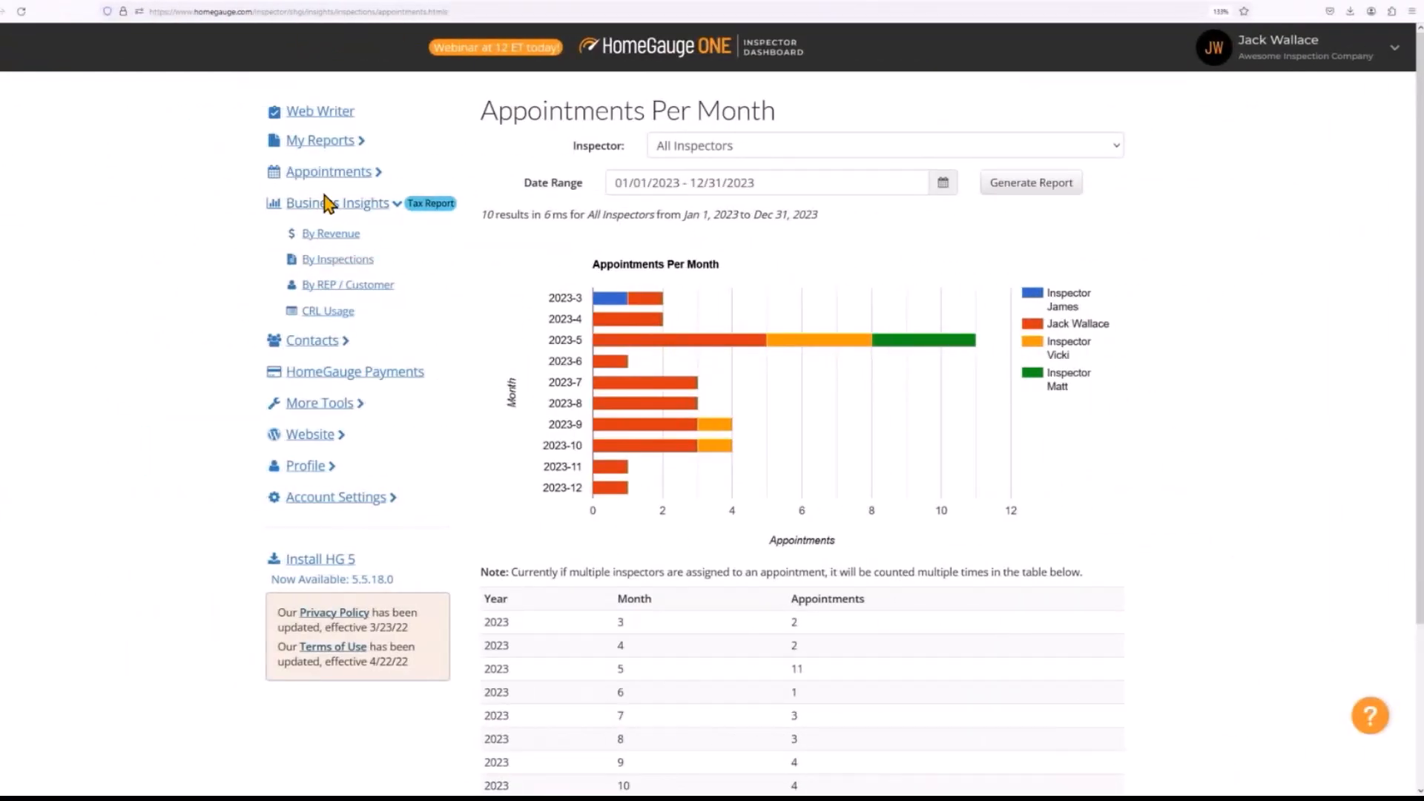
Switch to the HomeGauge dashboard, open Payment Status and filter the invoices to the date range 01/01/2023 - 12/31/2023
left_click(315, 141)
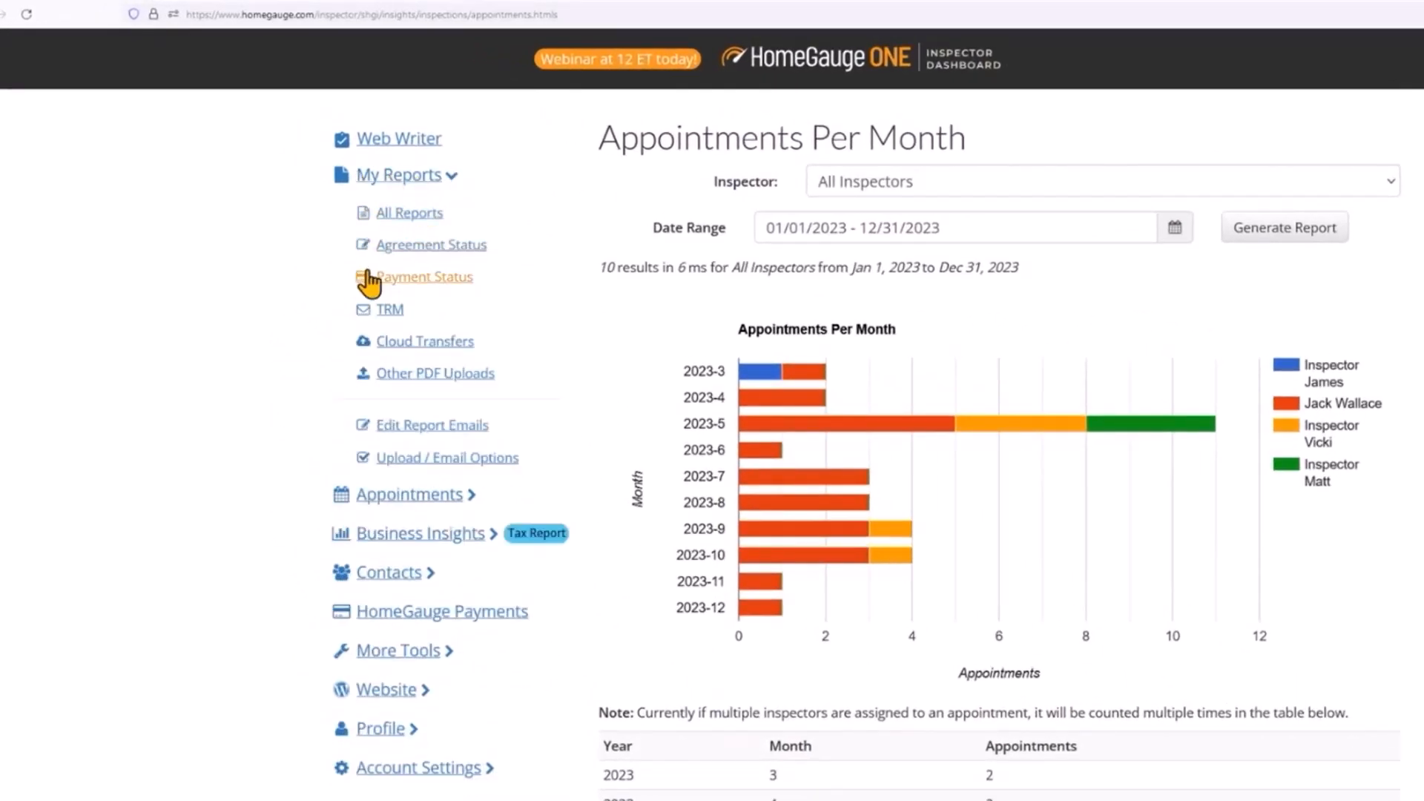
left_click(428, 283)
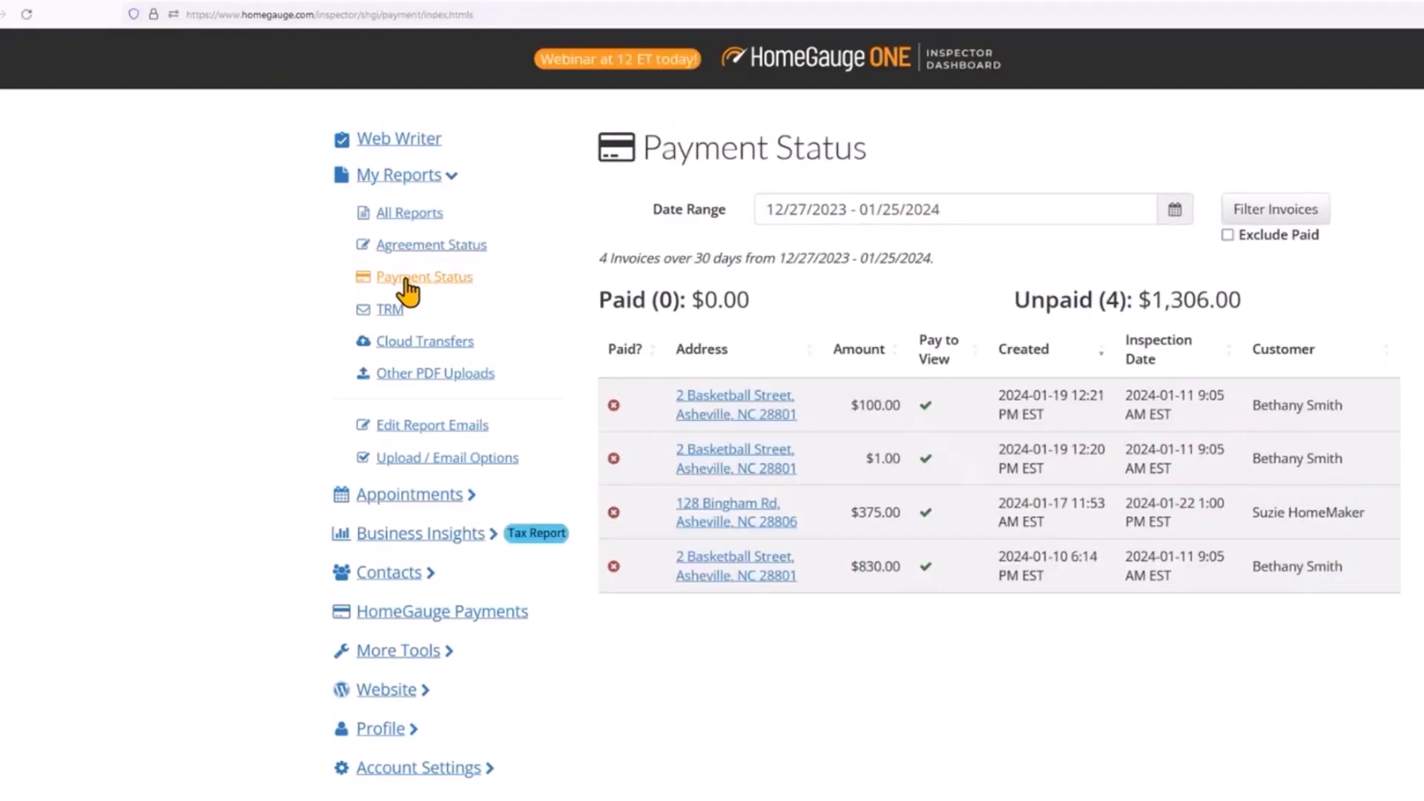
left_click(816, 209)
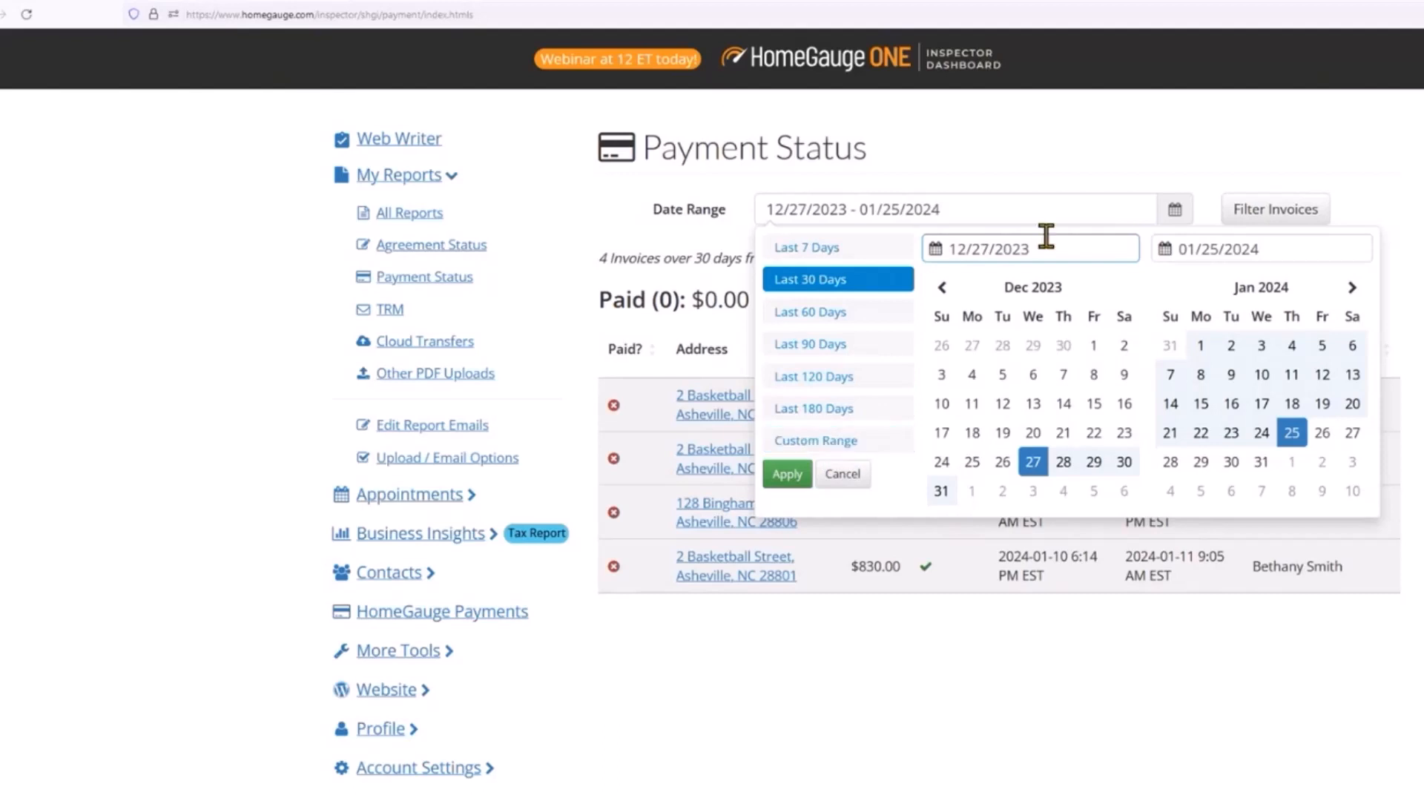
left_click_drag(1028, 253, 819, 255)
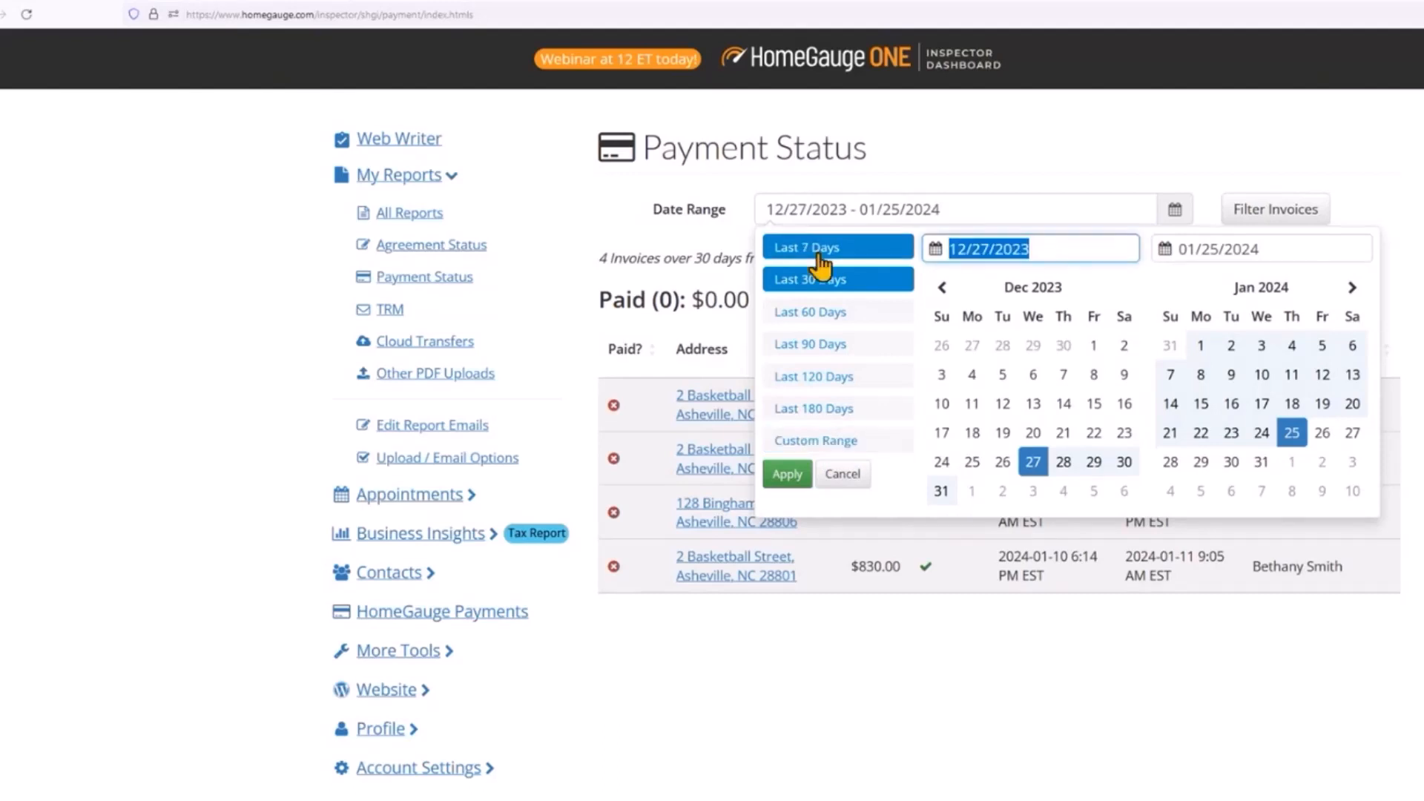
type("1/1/23")
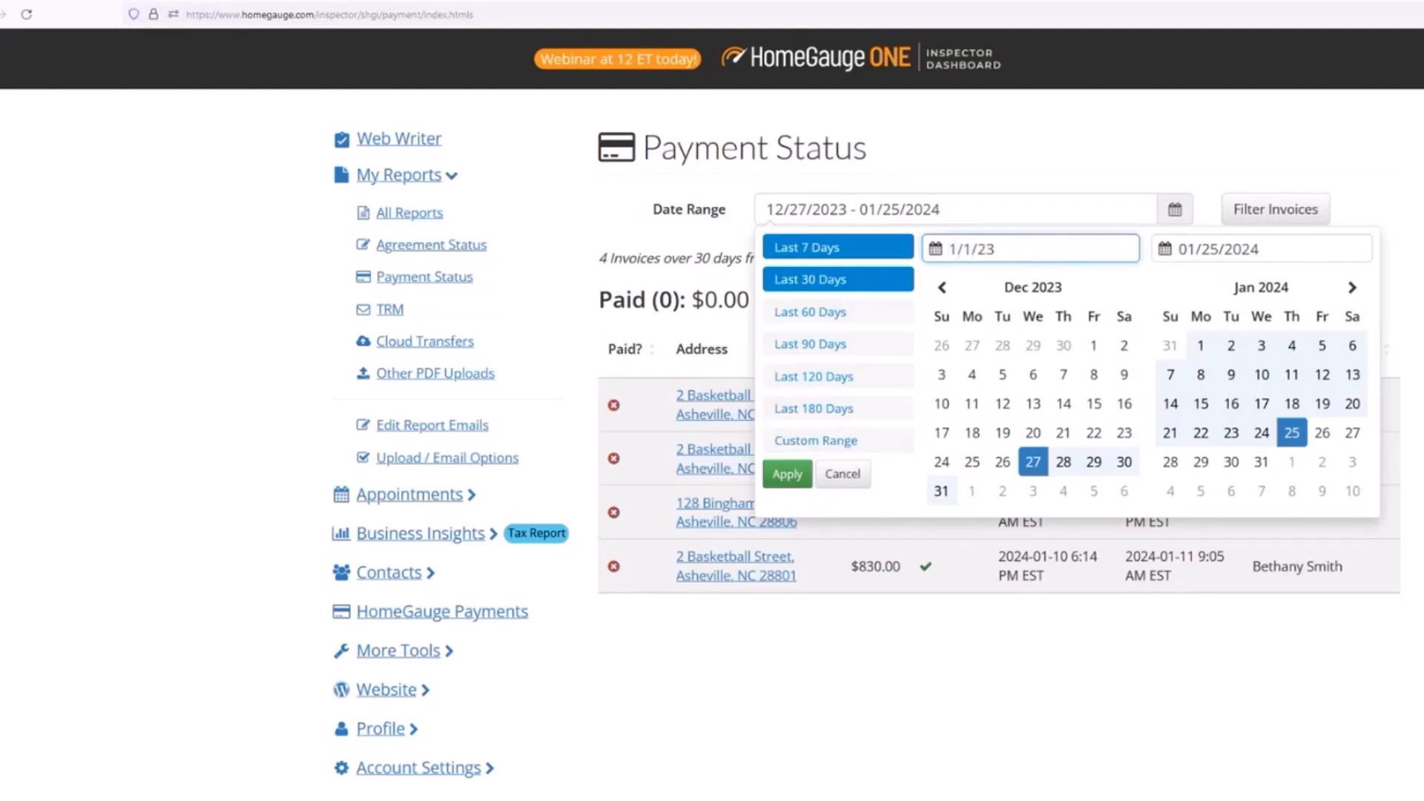
left_click_drag(1278, 248, 1131, 252)
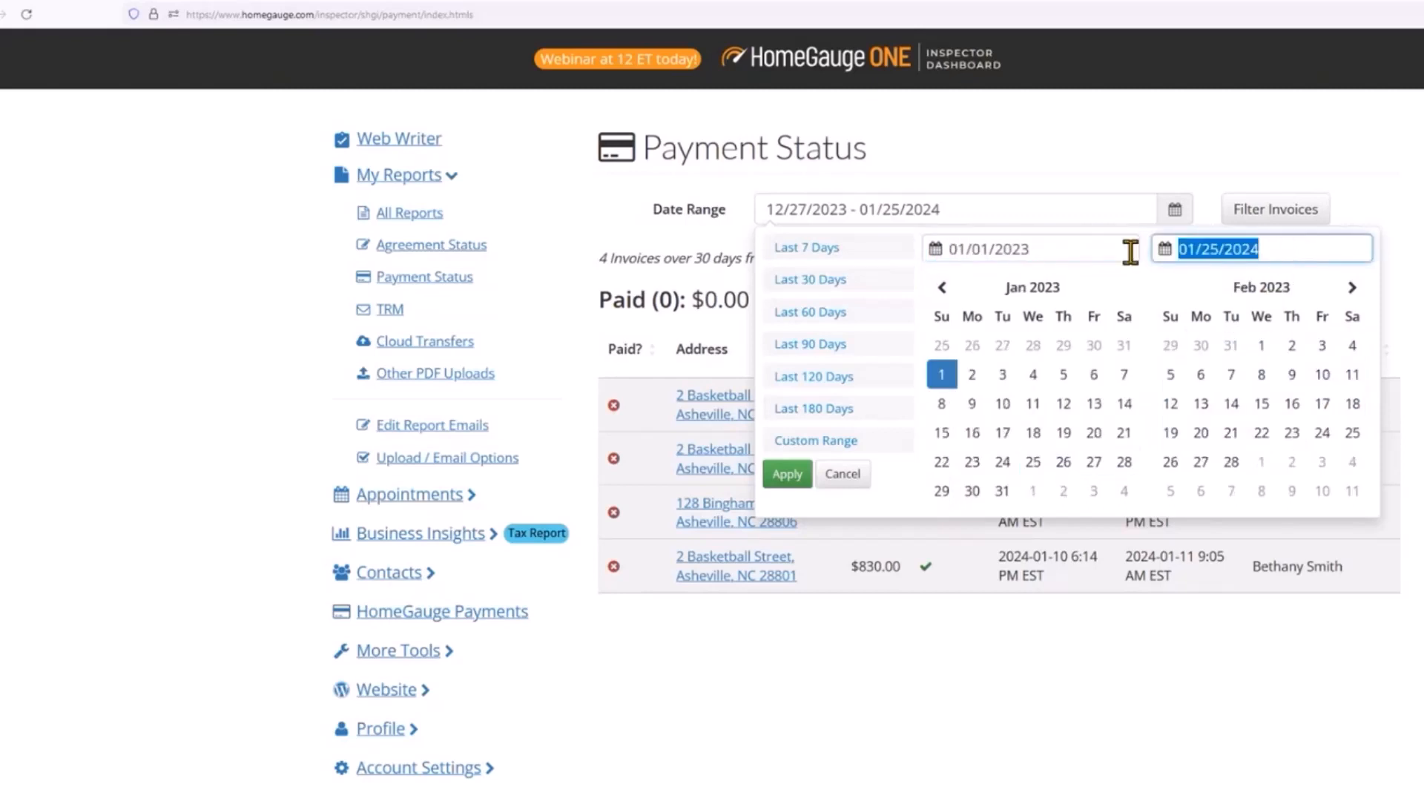
type("12/31")
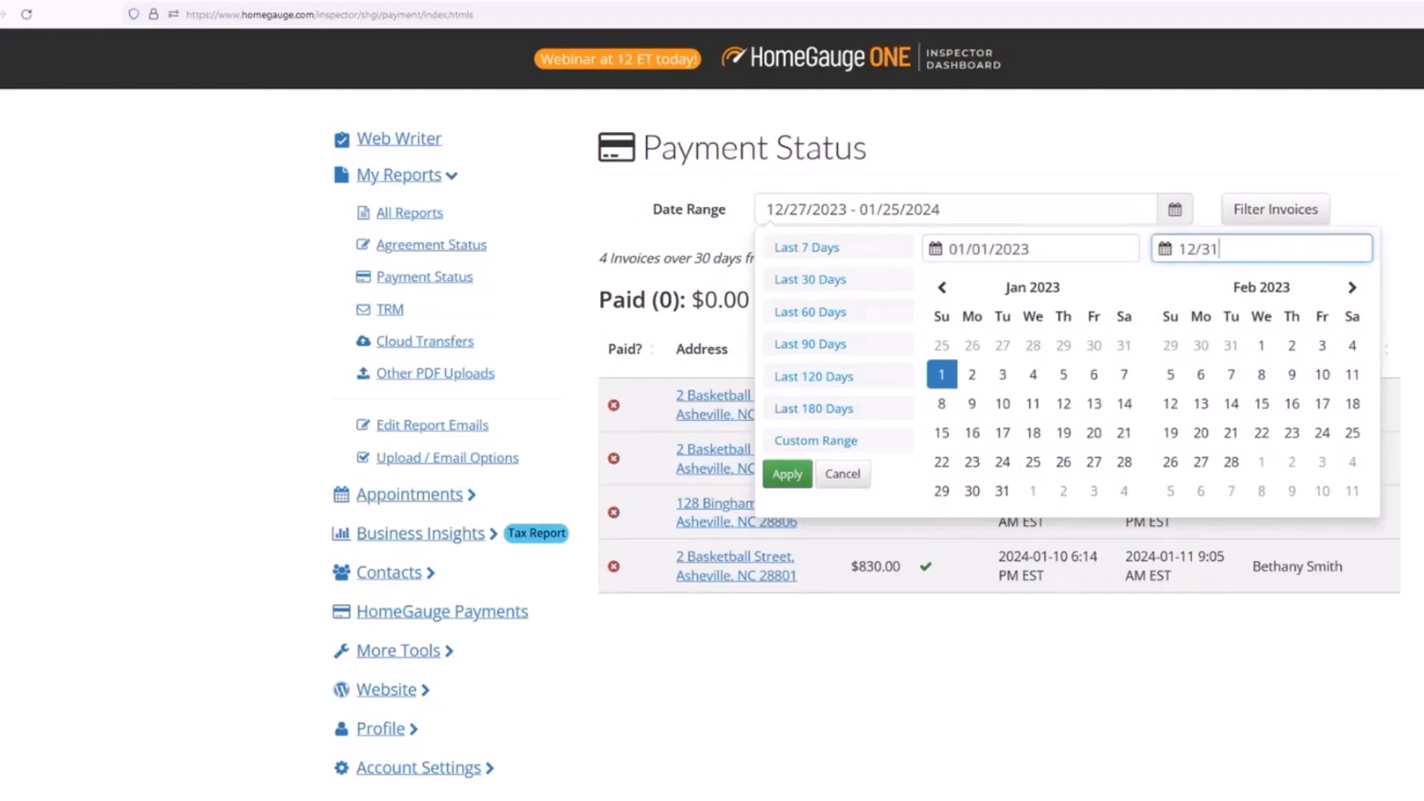
type("/23")
left_click(784, 474)
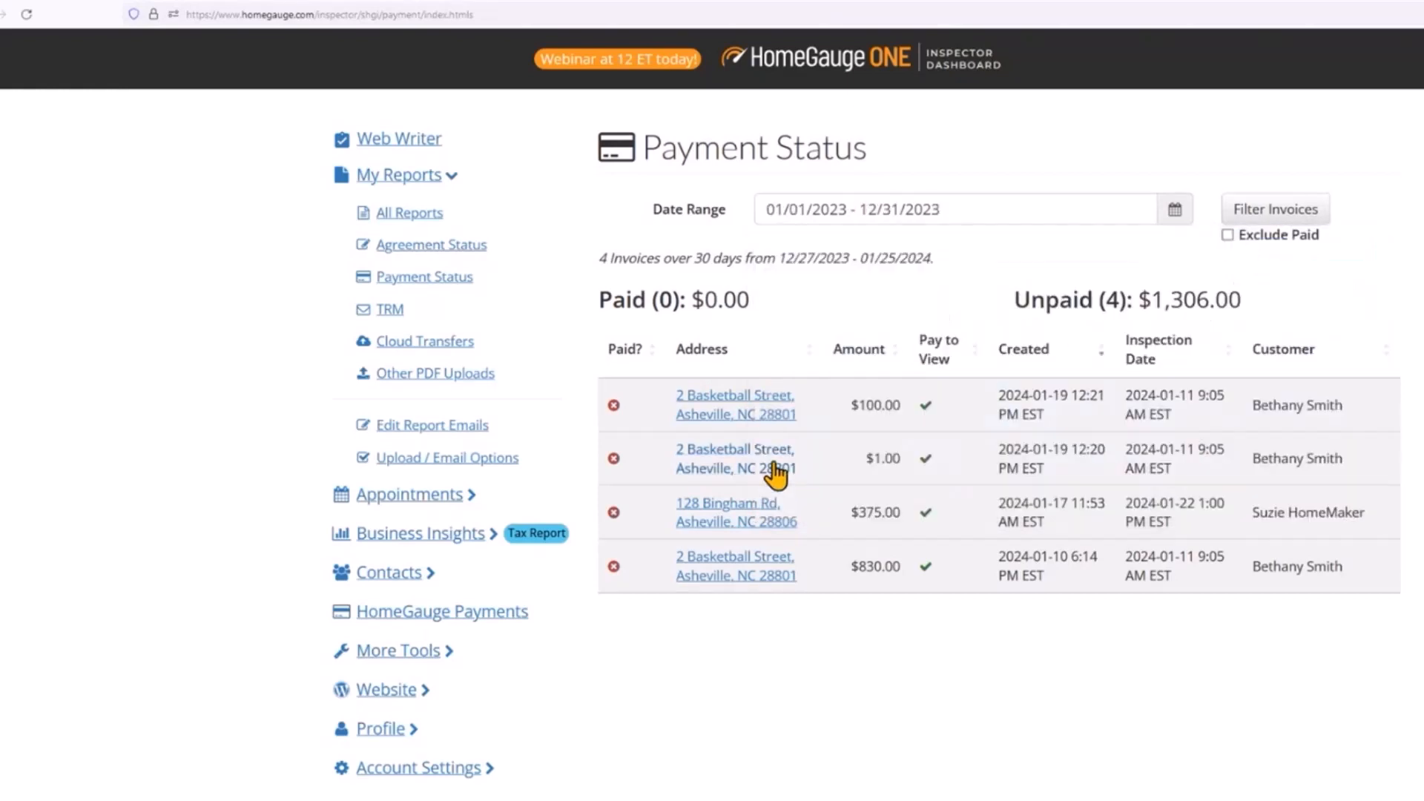
left_click(1270, 215)
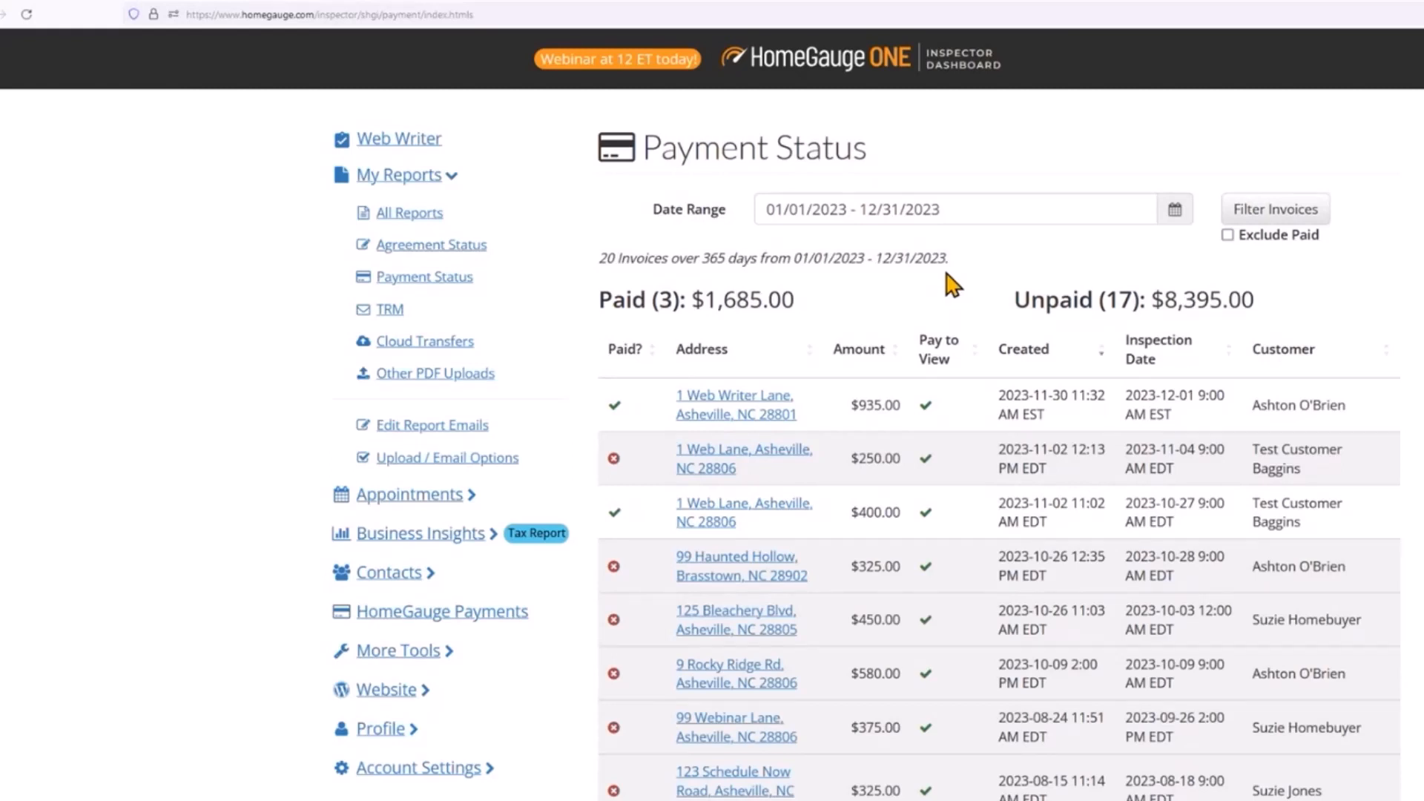
Examine the paid and unpaid invoice totals on the Payment Status page, highlighting each one
left_click_drag(1255, 300, 1014, 302)
left_click_drag(803, 303, 659, 328)
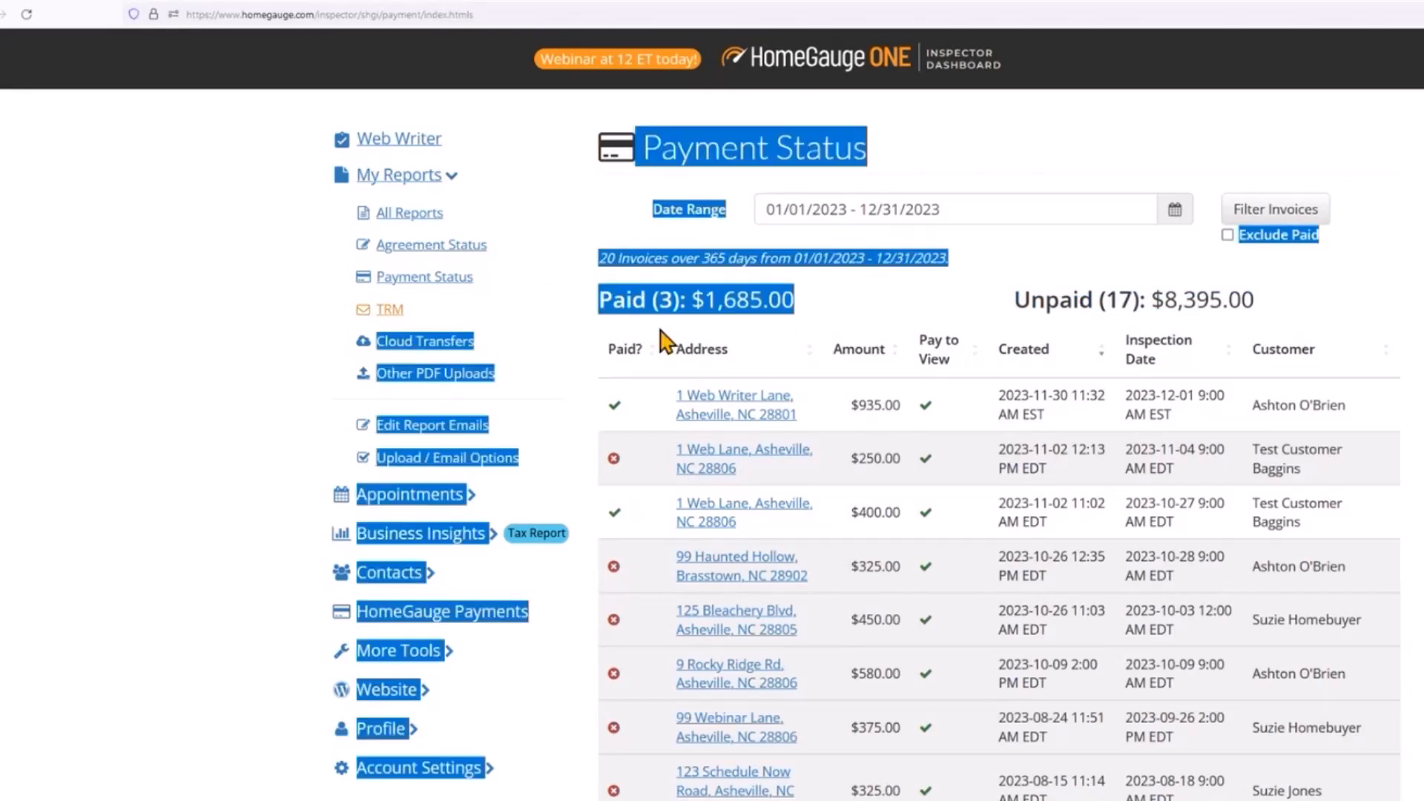
left_click(888, 308)
left_click_drag(1261, 300, 1014, 300)
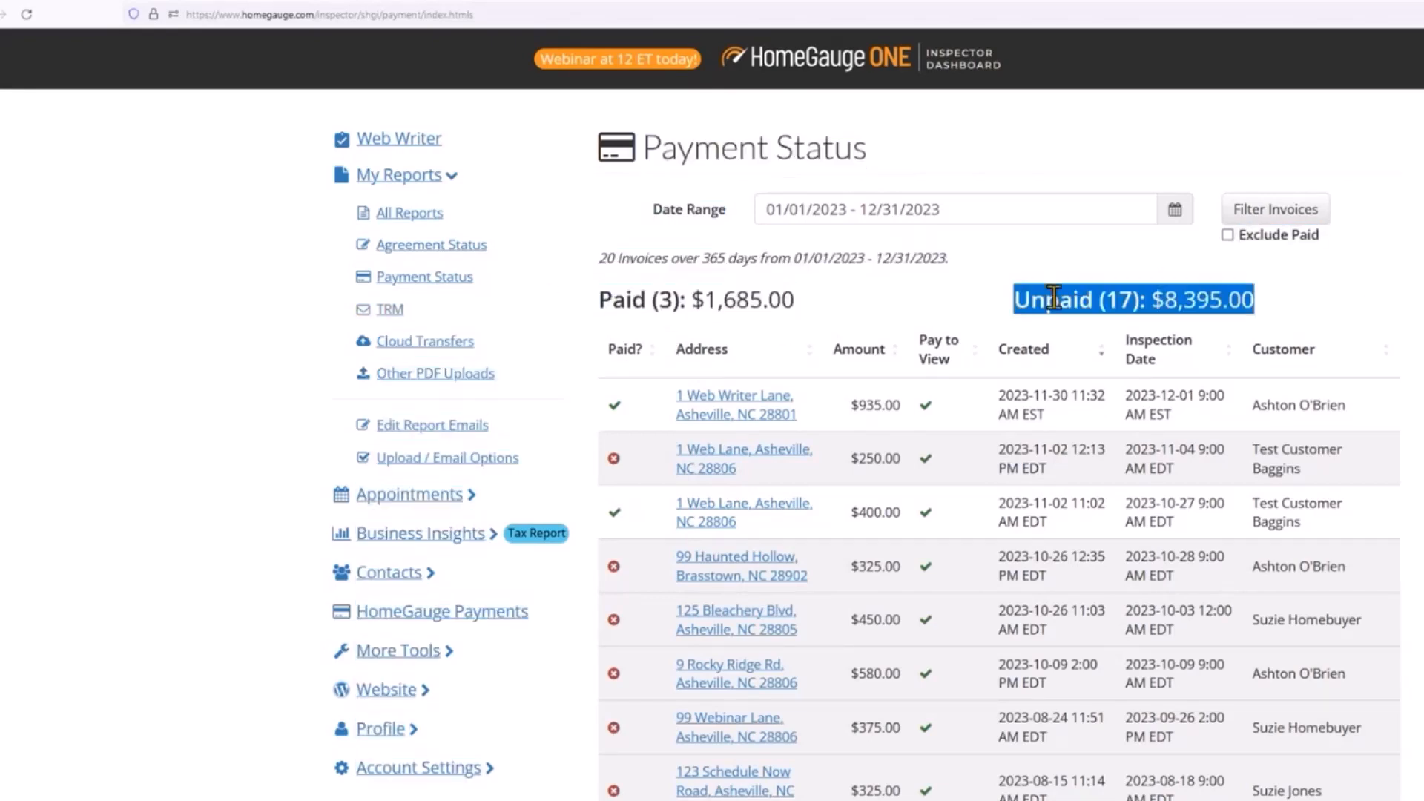
left_click(1390, 299)
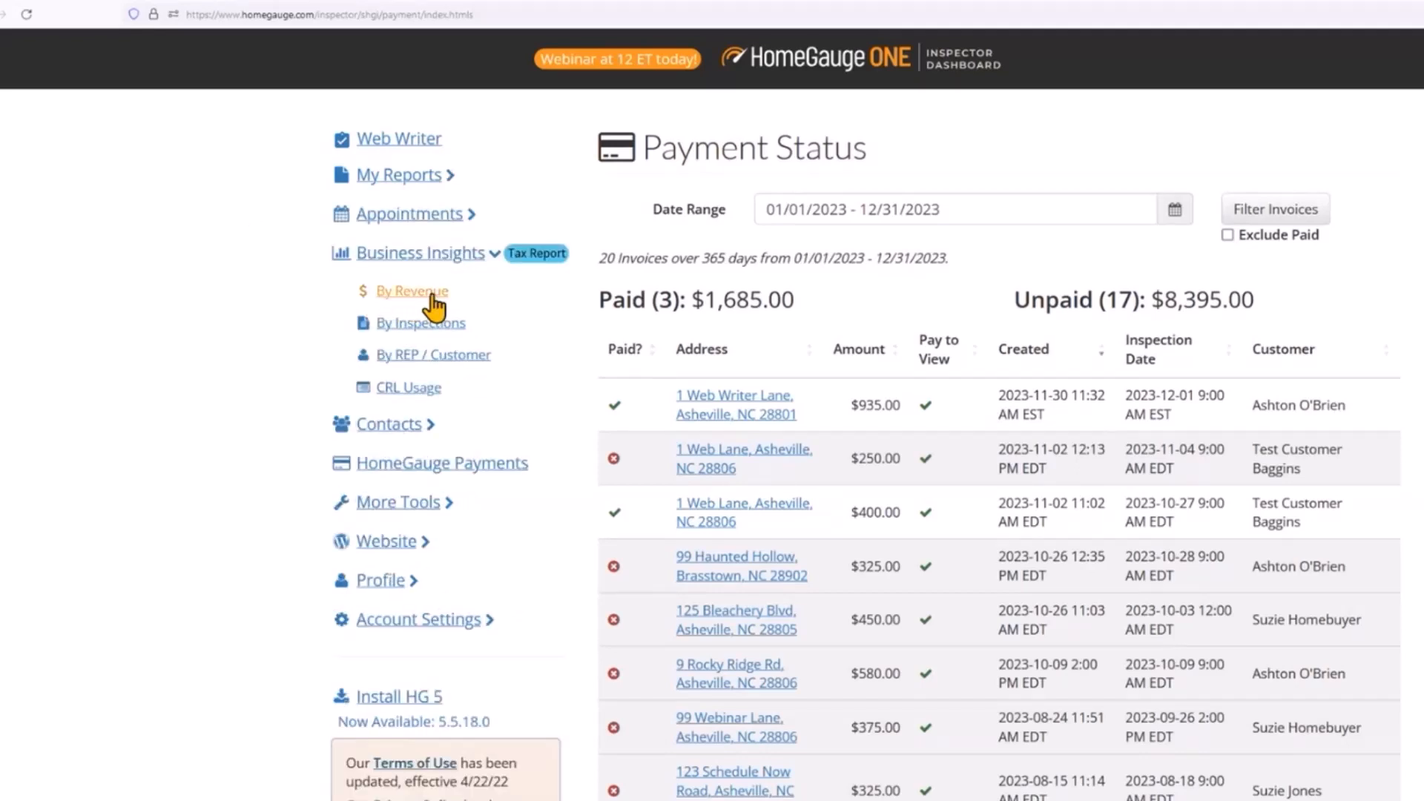
Generate the Revenue per Month report in Business Insights for last year, with Payment Date as the date type
left_click(412, 297)
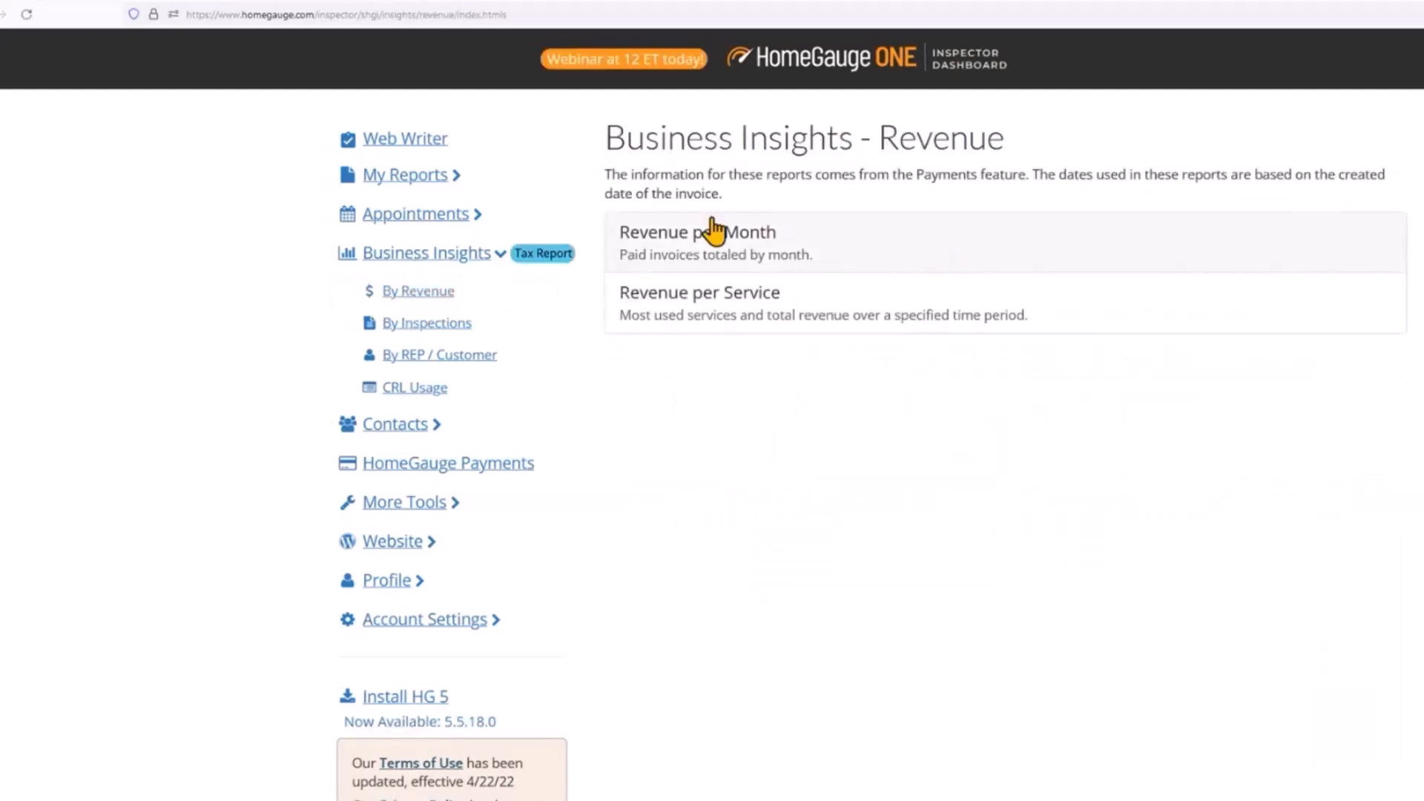
left_click(1261, 316)
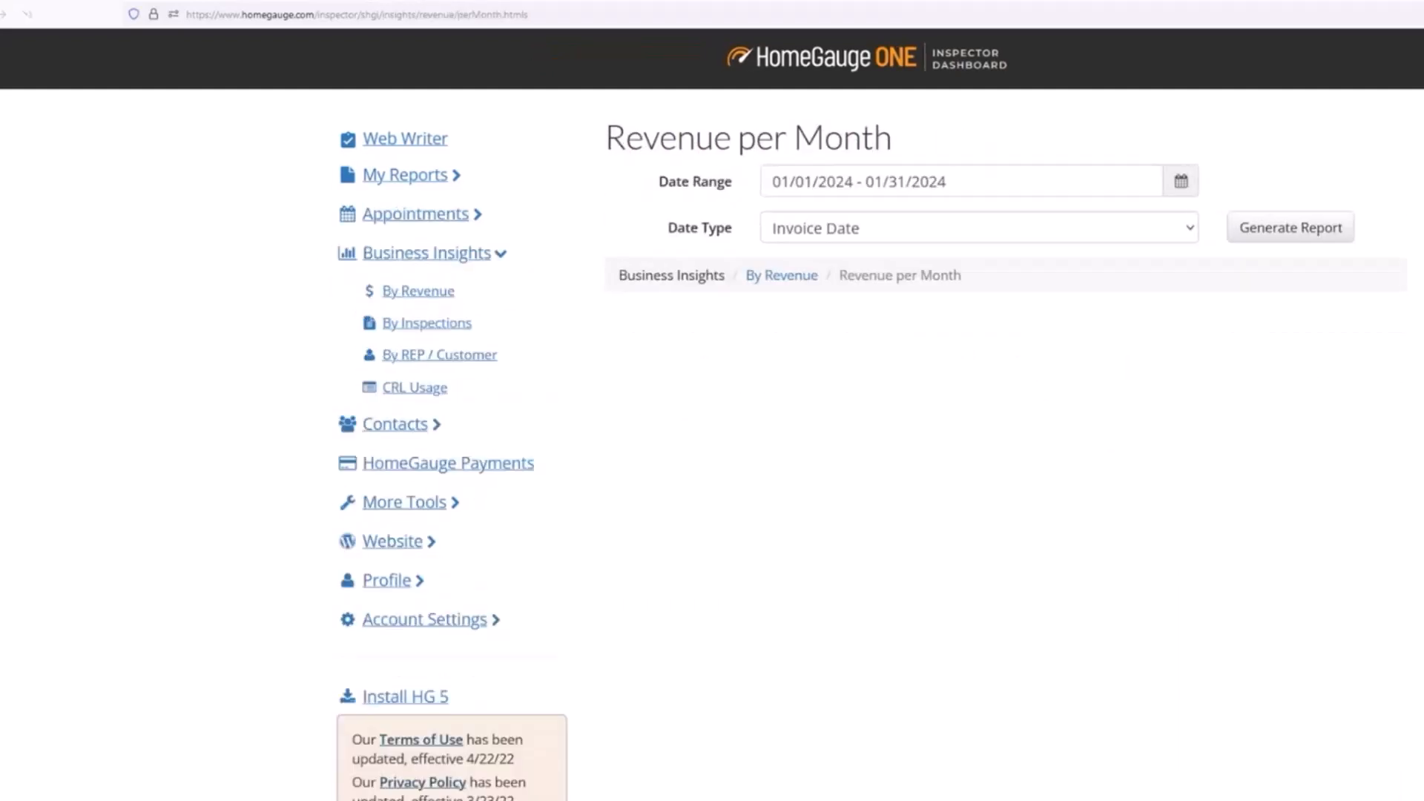
left_click(785, 186)
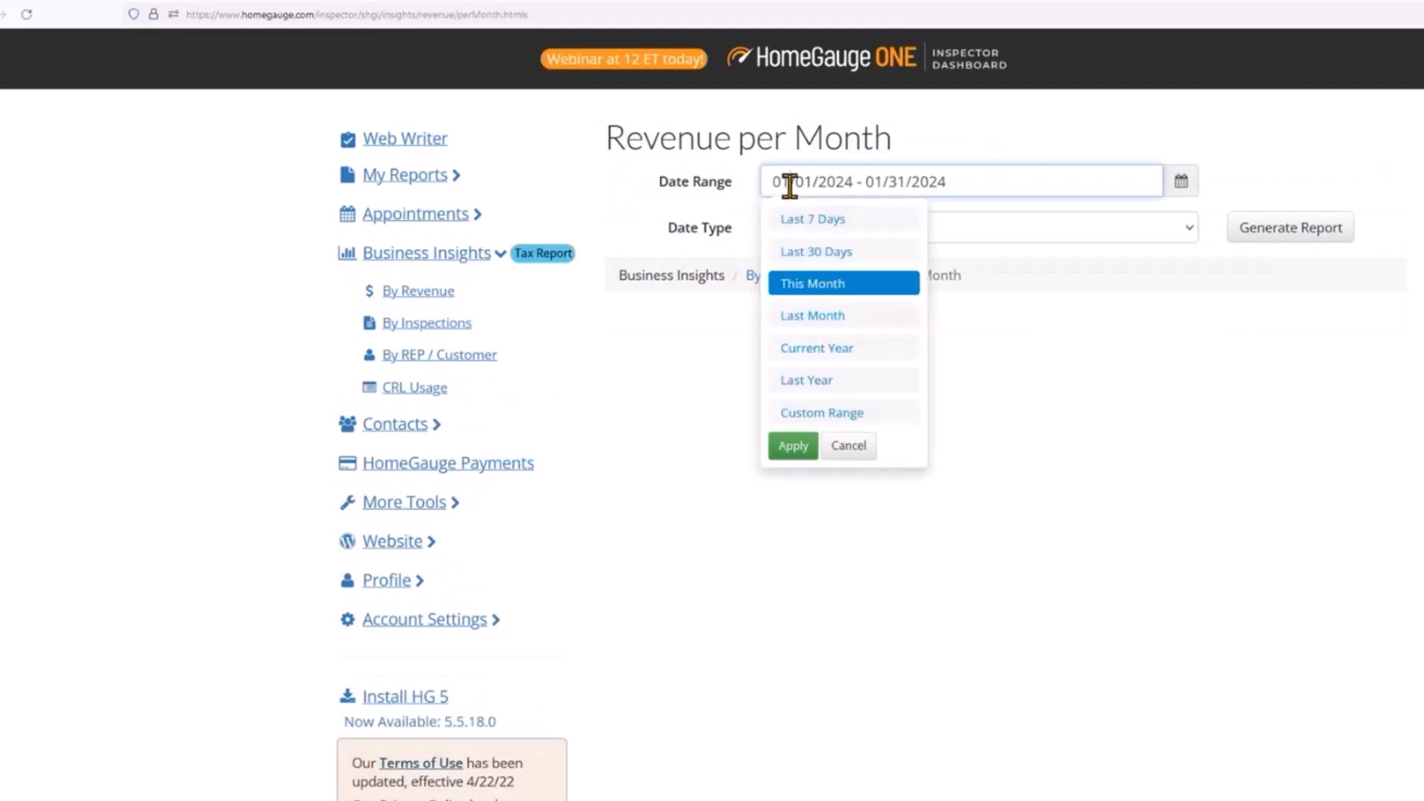
left_click(825, 400)
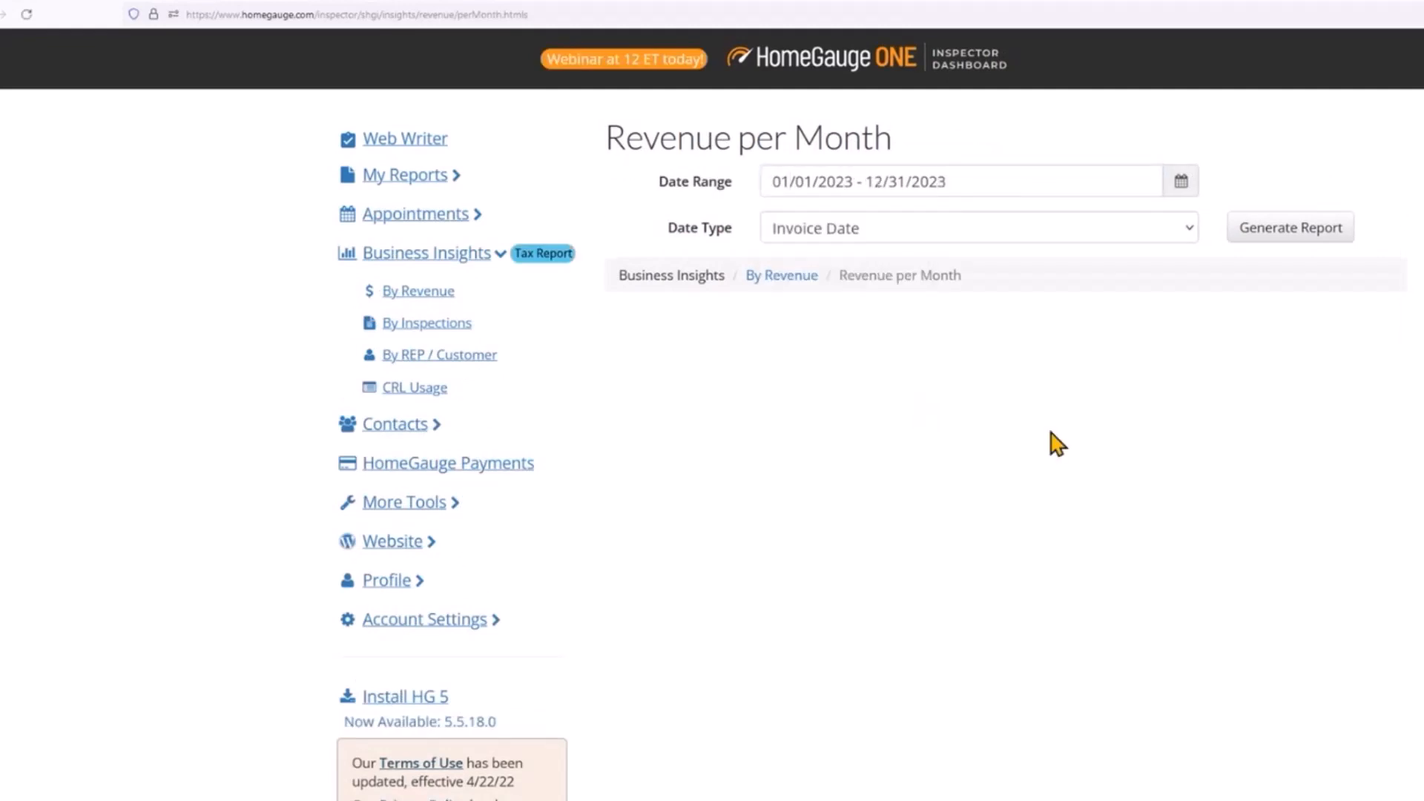
left_click(1150, 229)
left_click(810, 297)
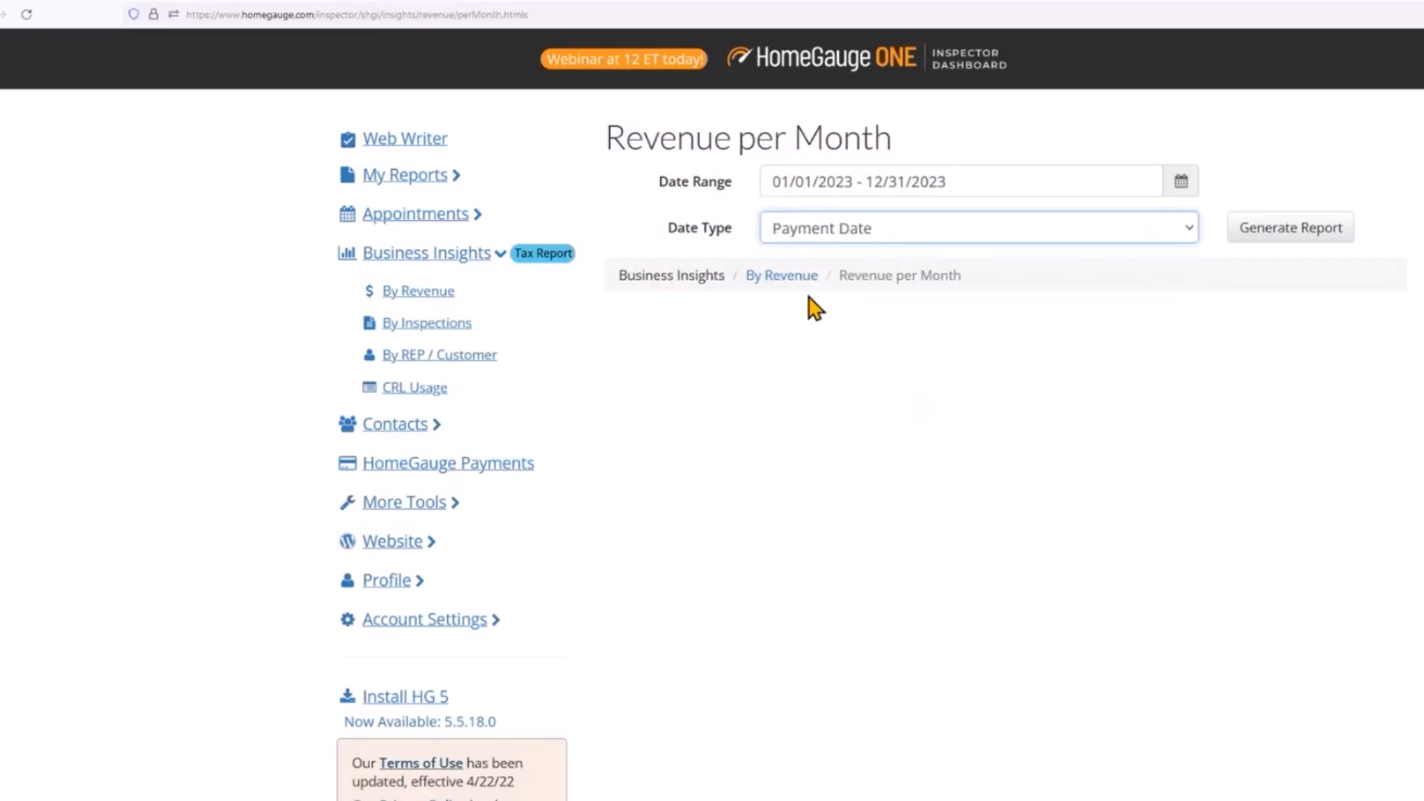
left_click(1313, 230)
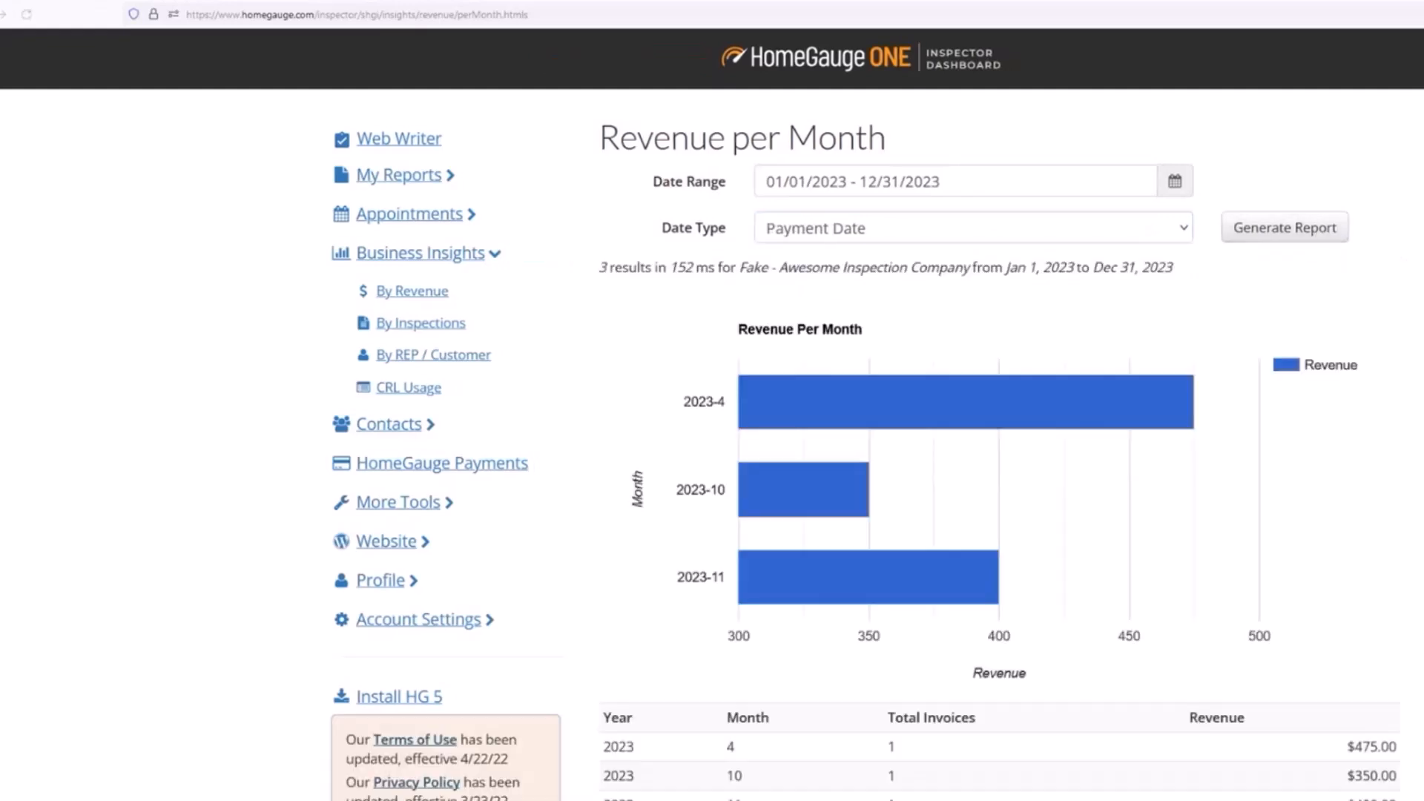
scroll(965, 445, "down", 1)
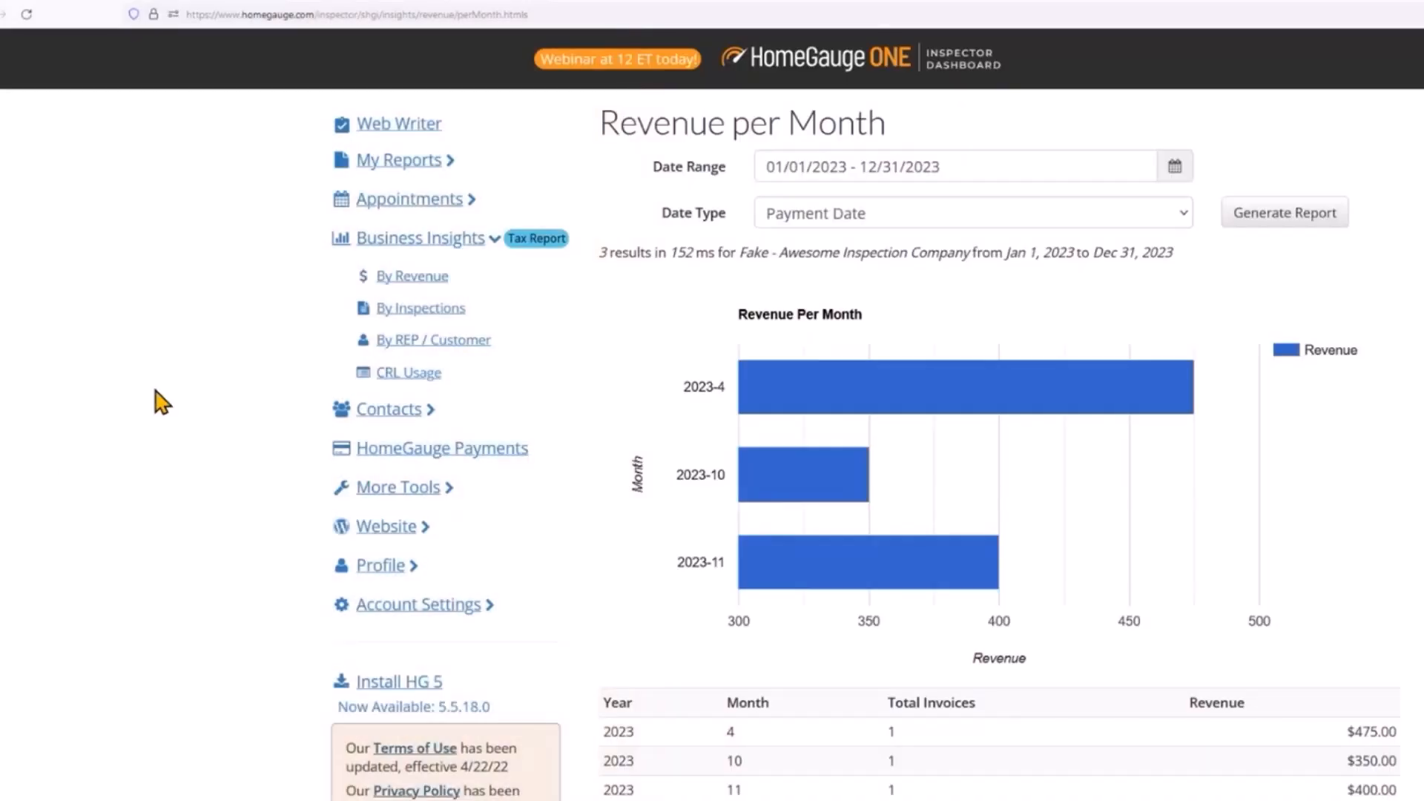
Open the Distance Traveled per Month insight under inspections and generate its report for last year
left_click(418, 324)
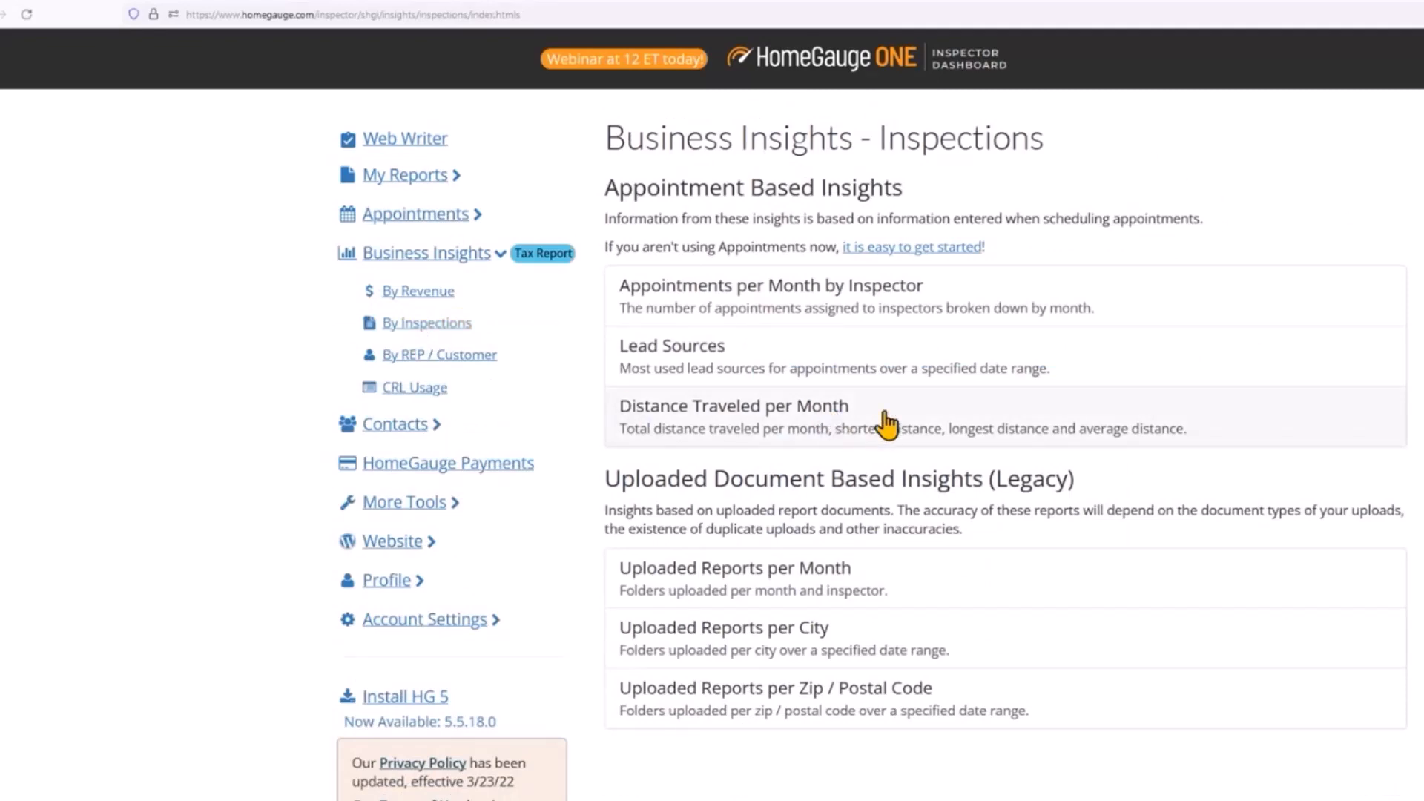
left_click(703, 431)
left_click(800, 190)
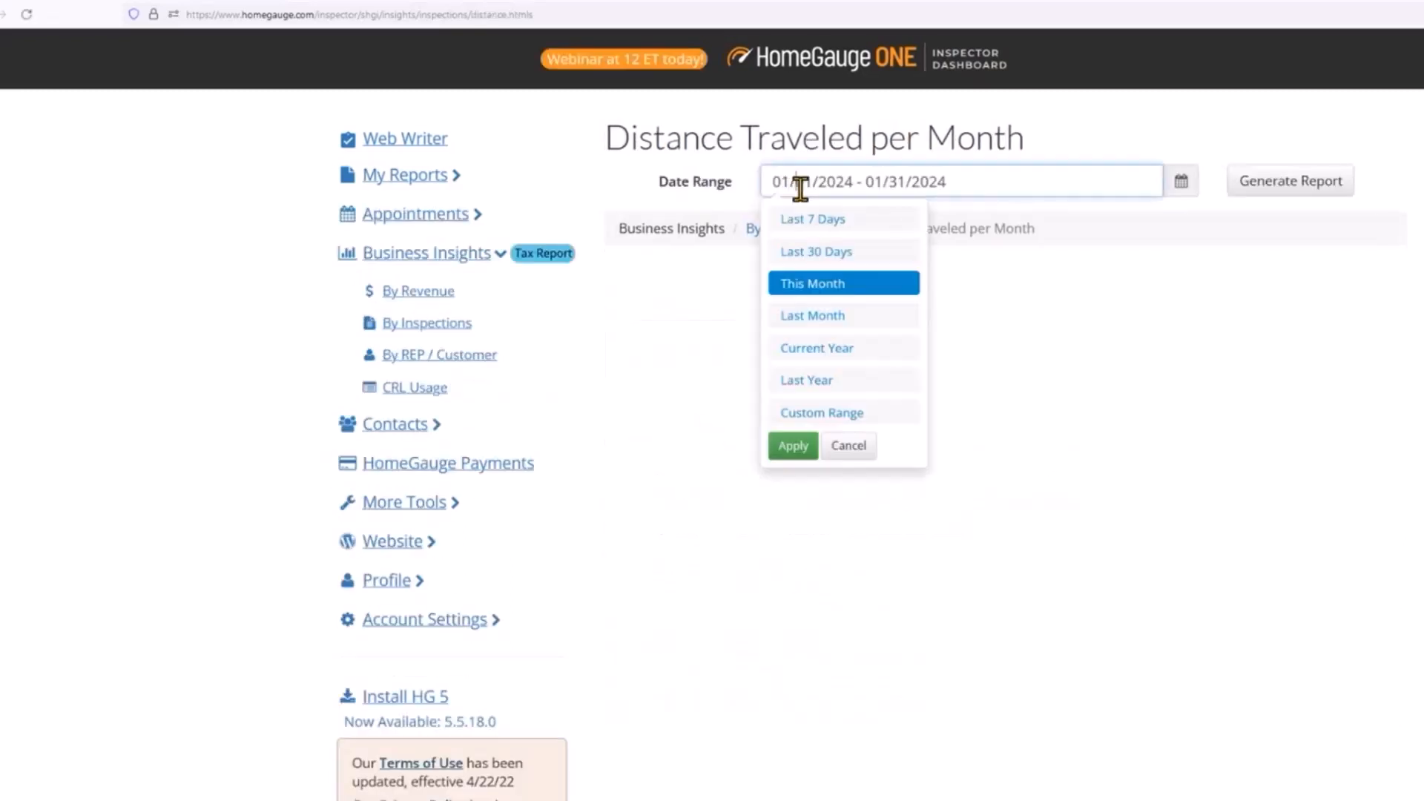
left_click(842, 383)
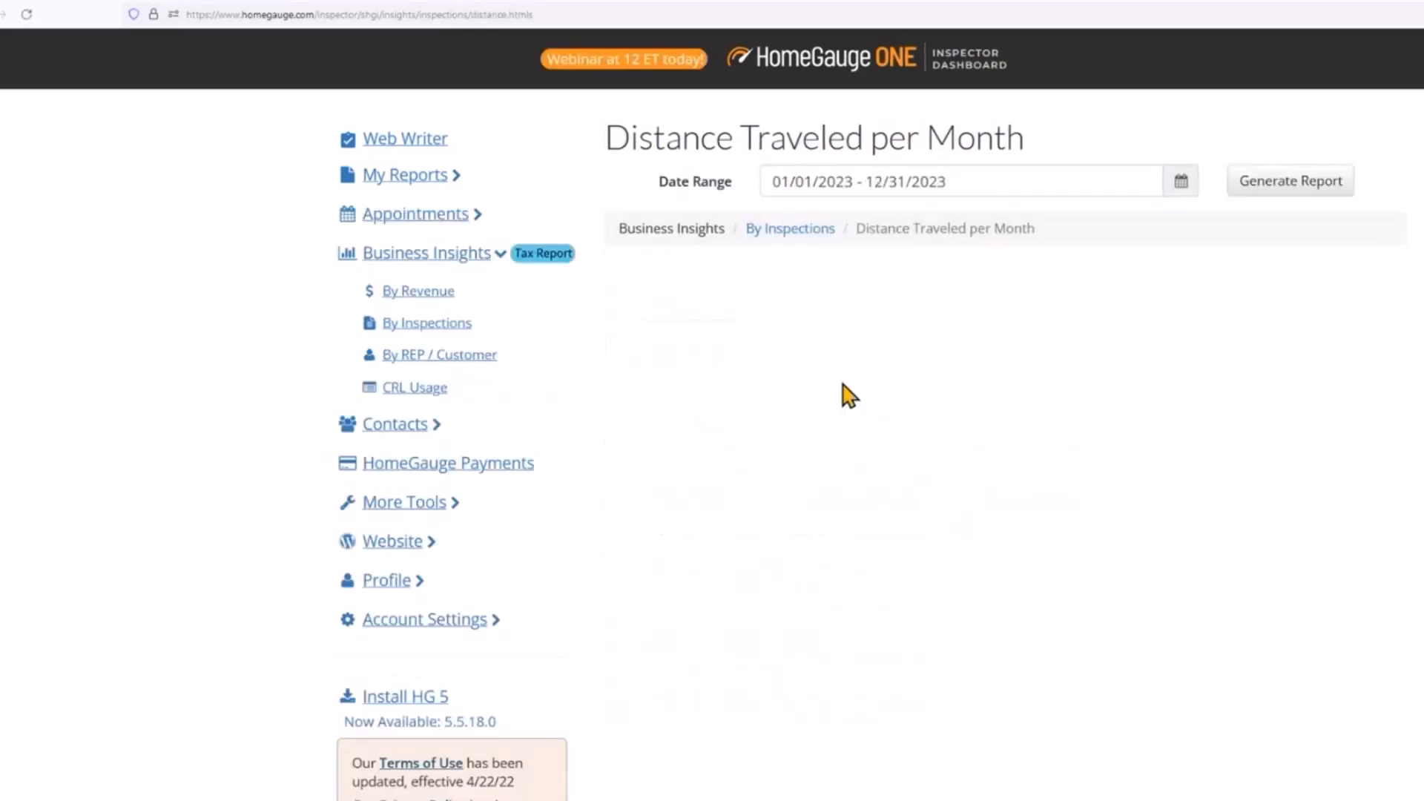
left_click(1297, 182)
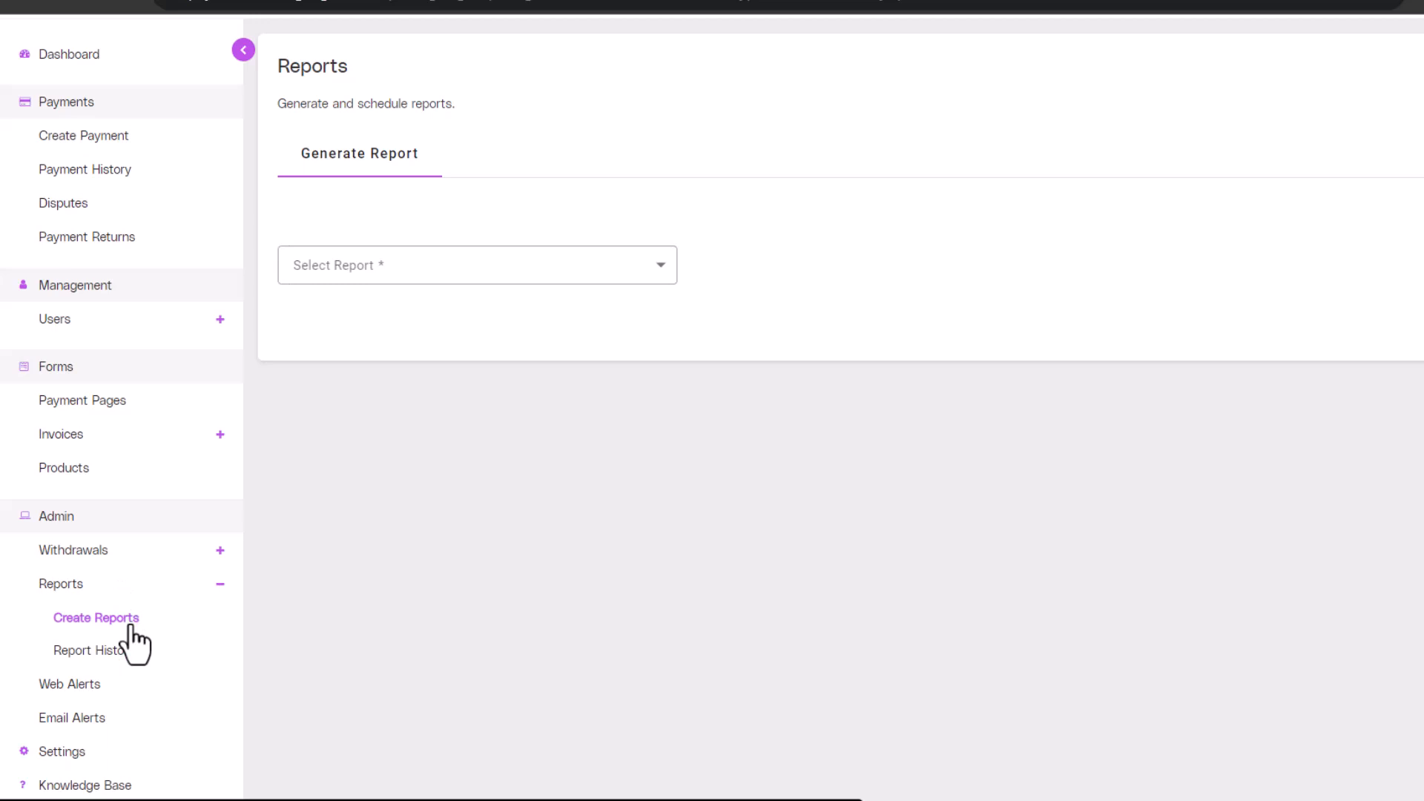
On the payments portal's Reports page, choose the Profit & Loss Statement report and set its report date to Custom
left_click(493, 276)
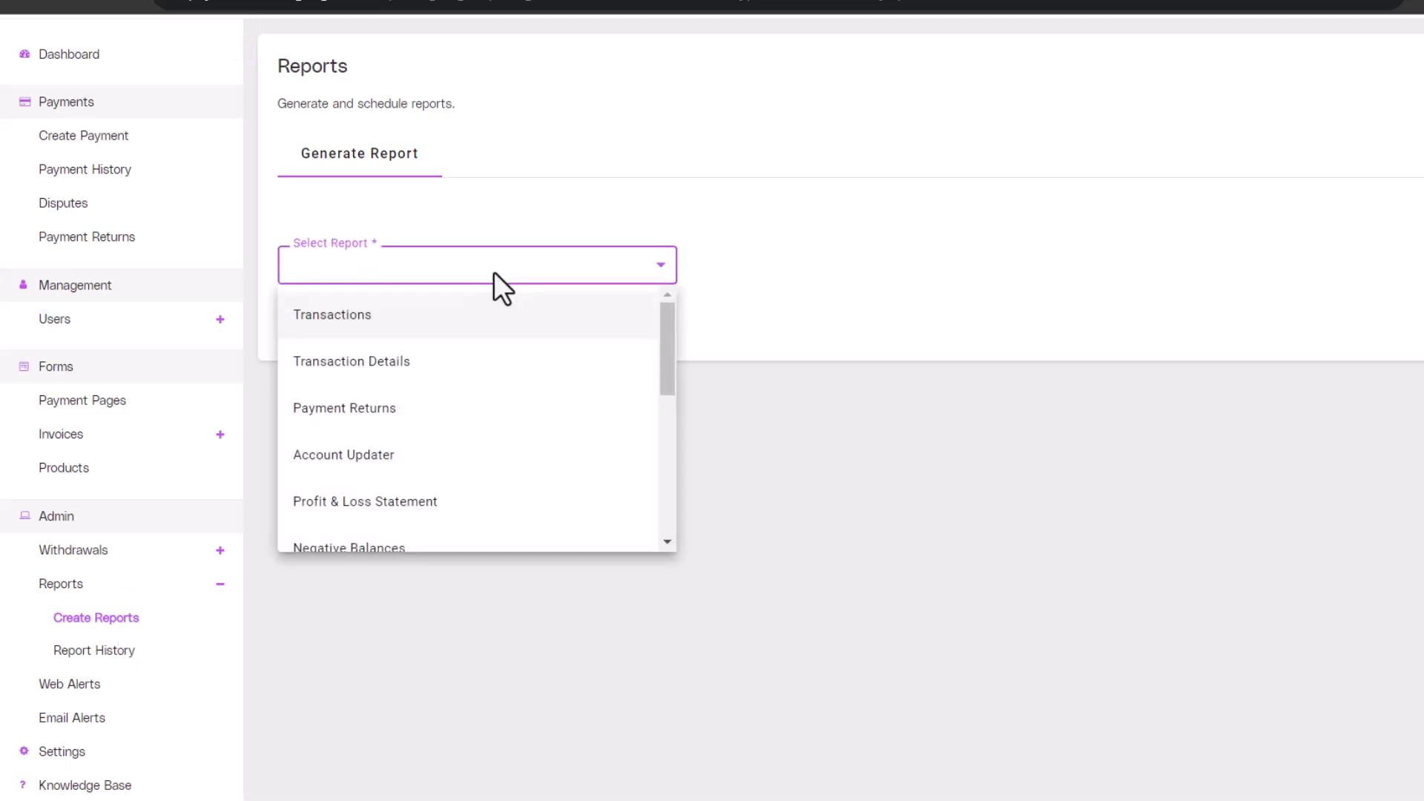
left_click(461, 507)
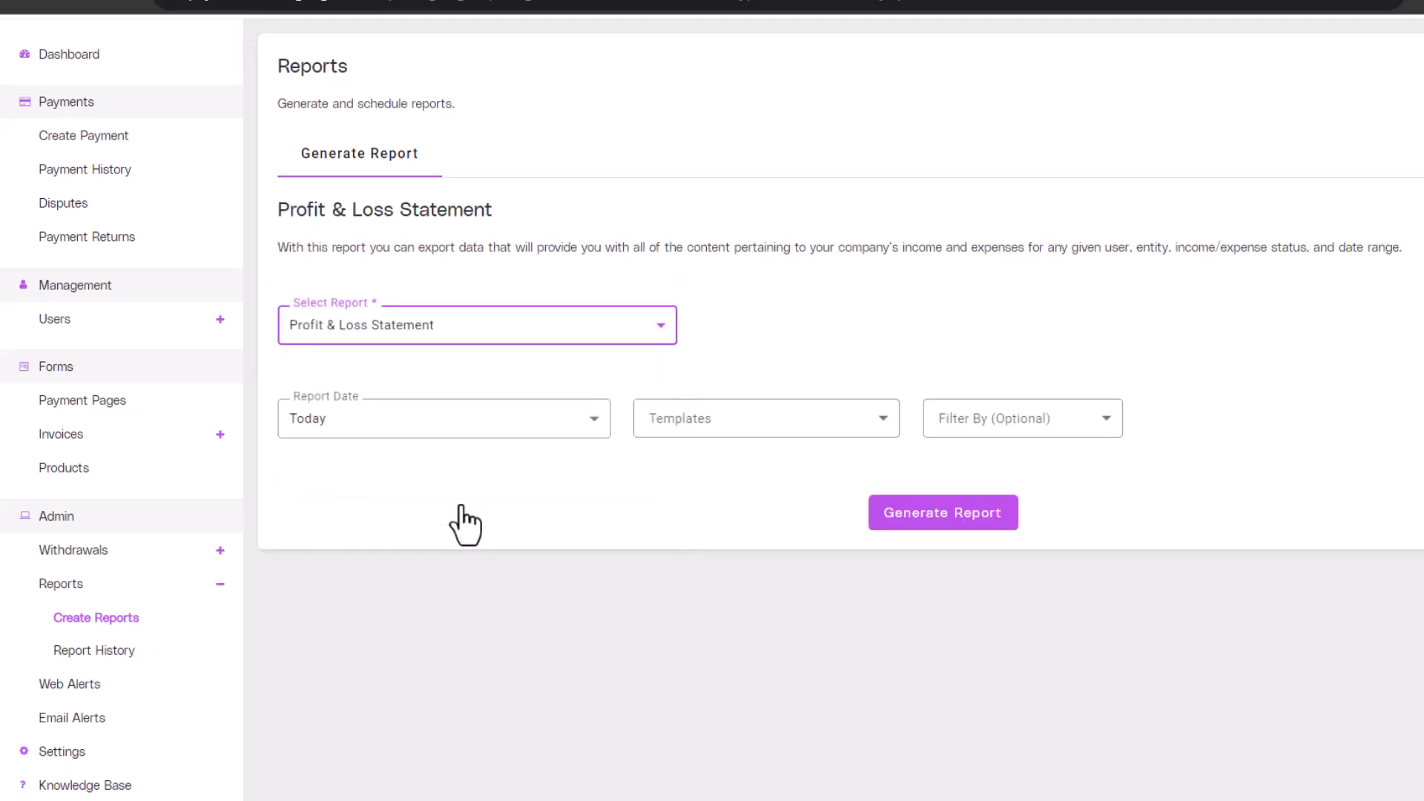
left_click(550, 434)
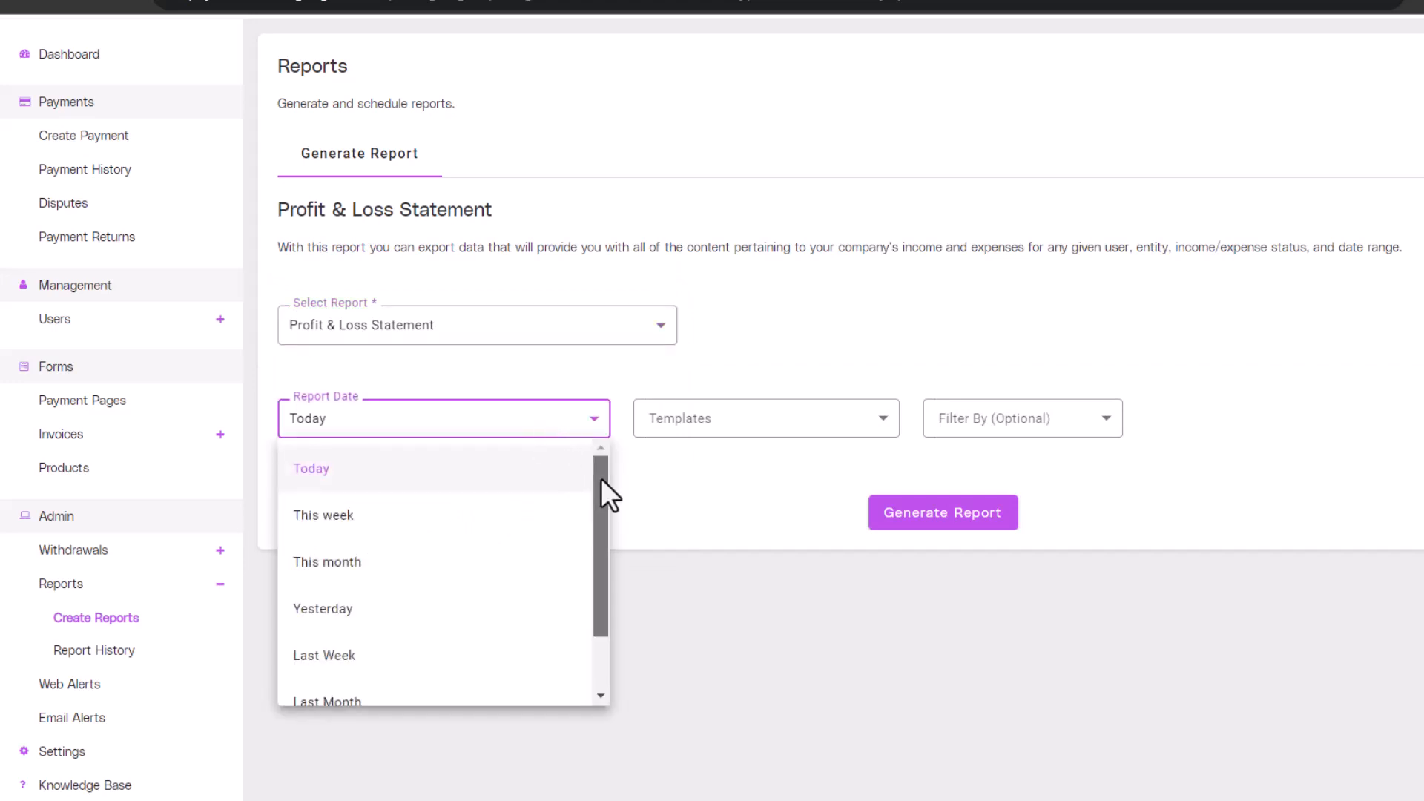
left_click_drag(601, 478, 611, 604)
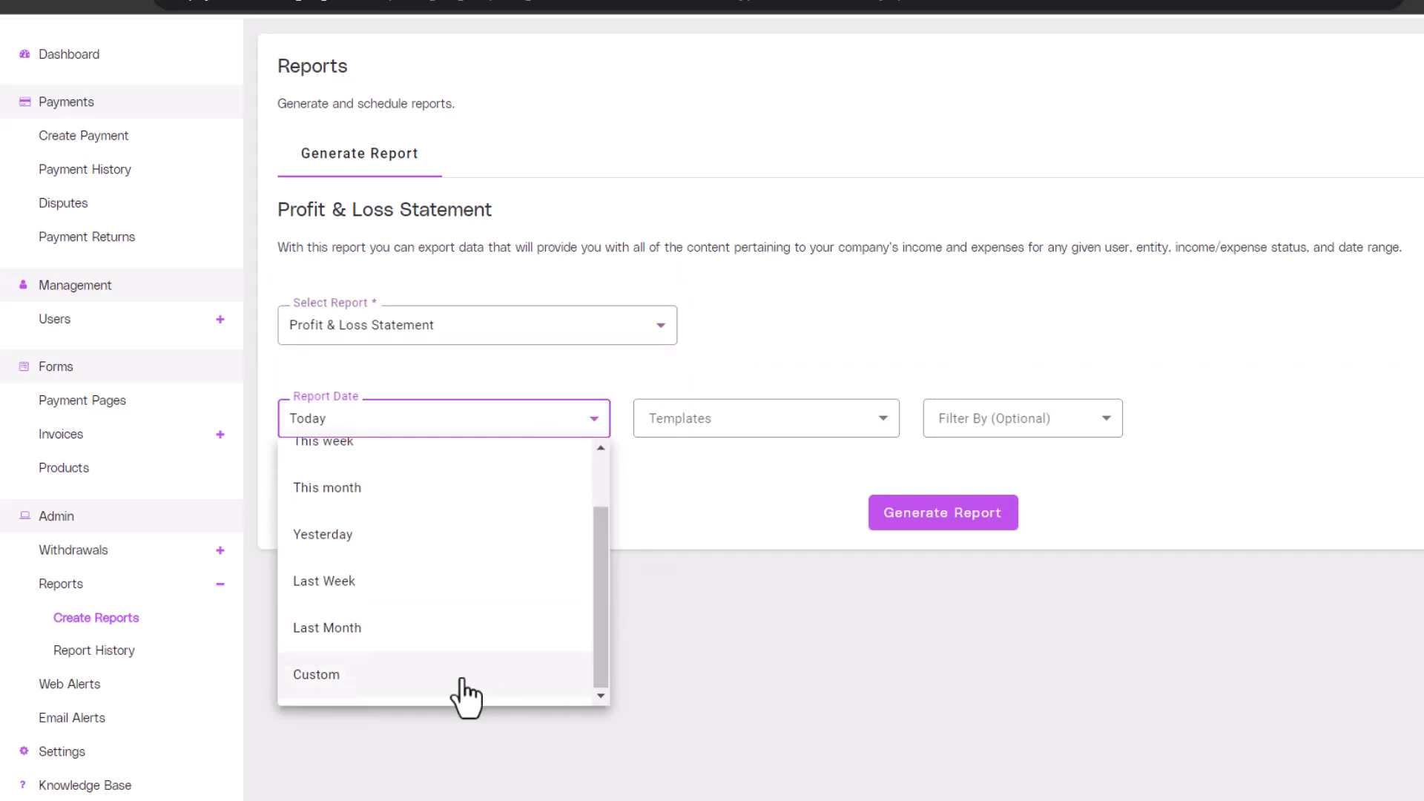
left_click(374, 678)
Edit the start date of the custom range, generate the Profit & Loss Statement and look through its income and expenses
left_click(334, 491)
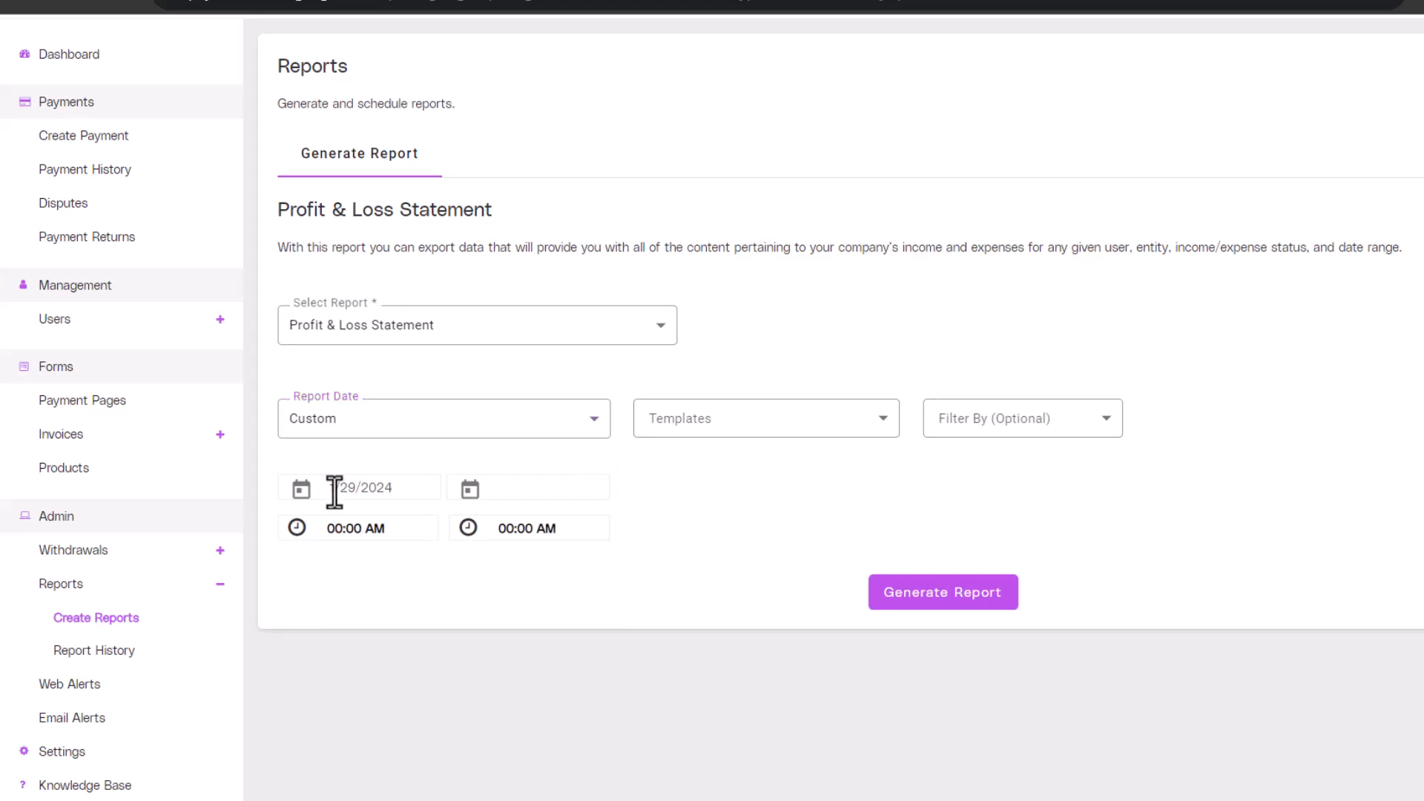
key("Right")
key("Right")
key("Right")
left_click(896, 593)
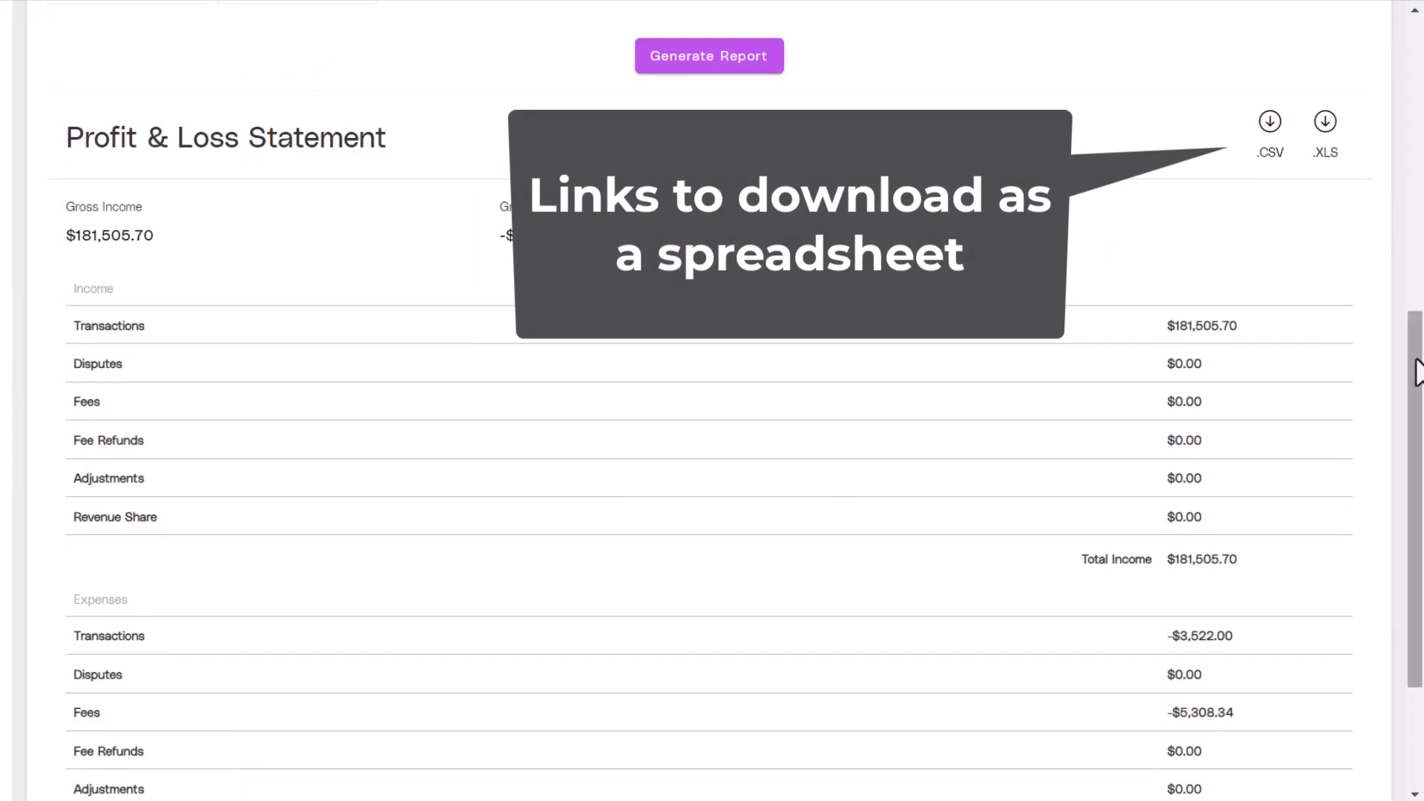
left_click_drag(1415, 372, 1420, 449)
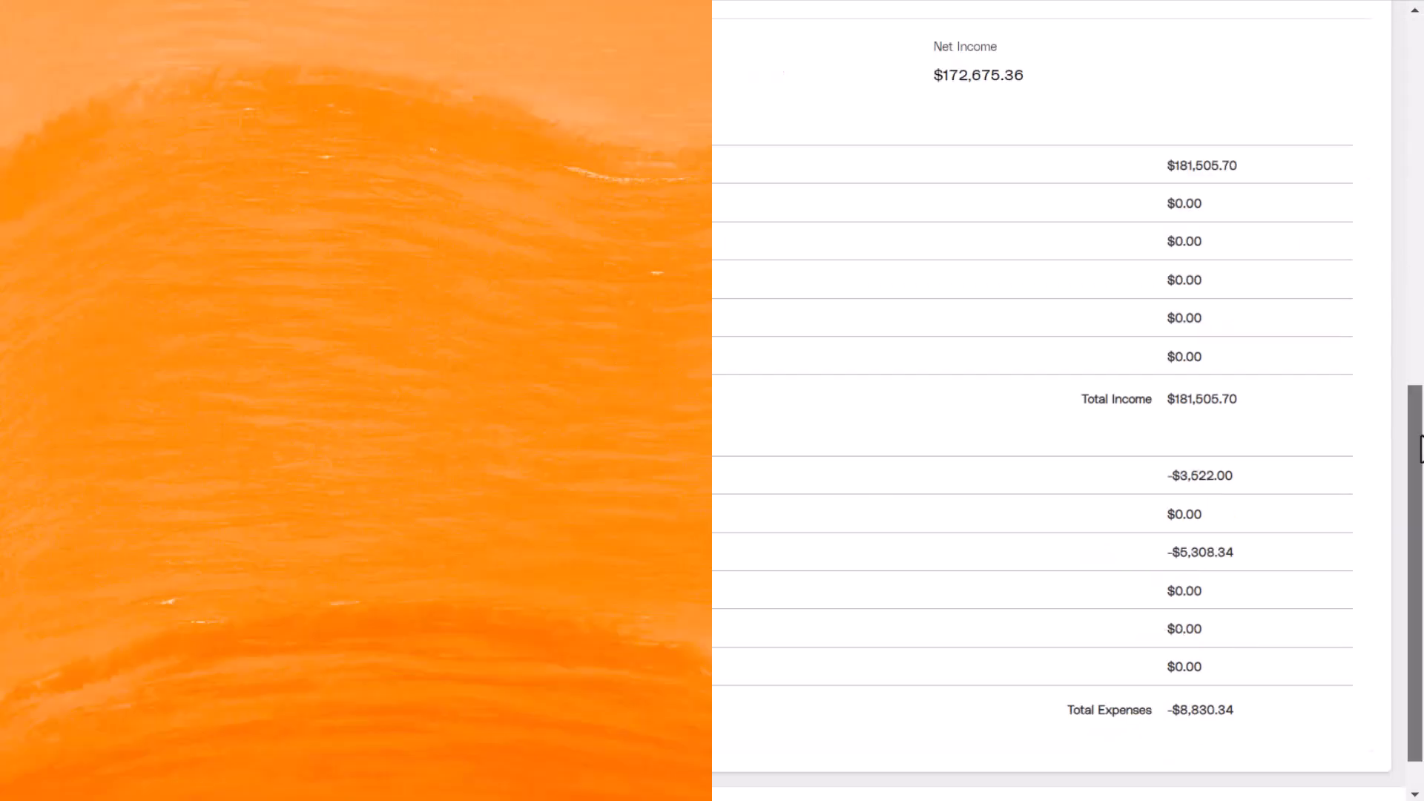